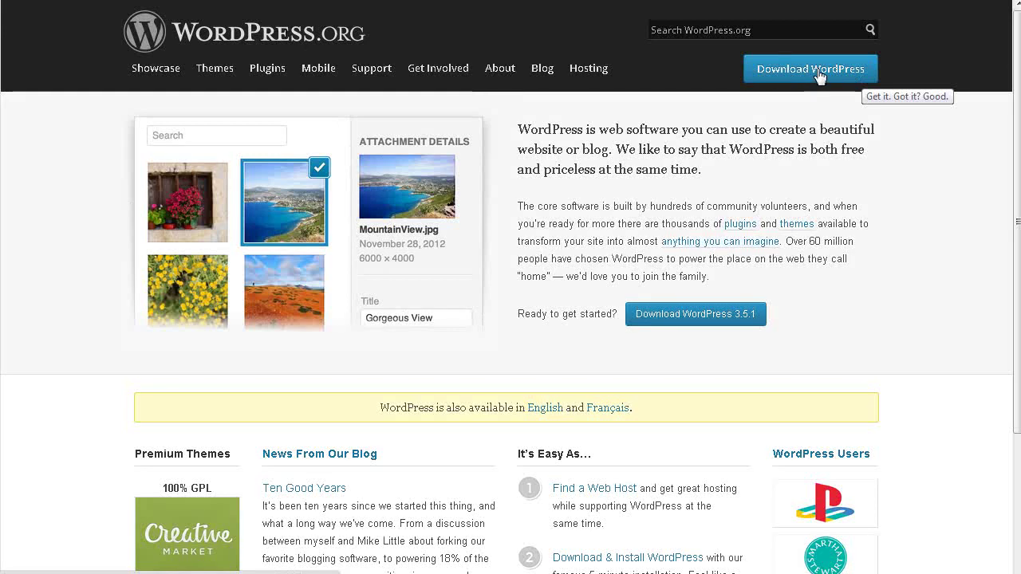
Step: Start the WordPress 3.5.1 download, then launch Fantastico De Luxe from cPanel
{"action": "left_click", "coordinate": [716, 320]}
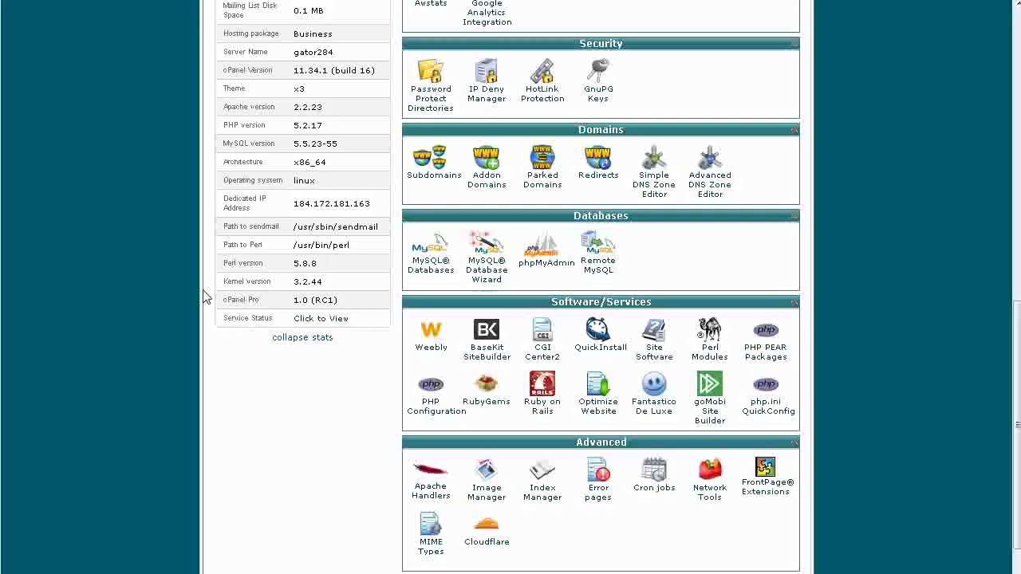
{"action": "left_click", "coordinate": [658, 385]}
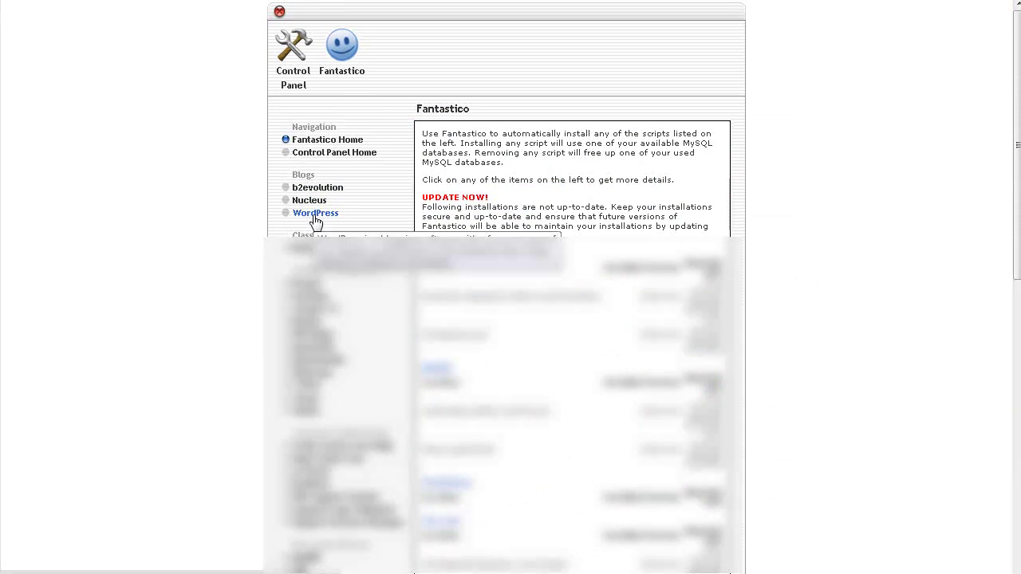
Step: Pick WordPress under Blogs and begin a New Installation on thebestinfoon.info
{"action": "left_click", "coordinate": [315, 214]}
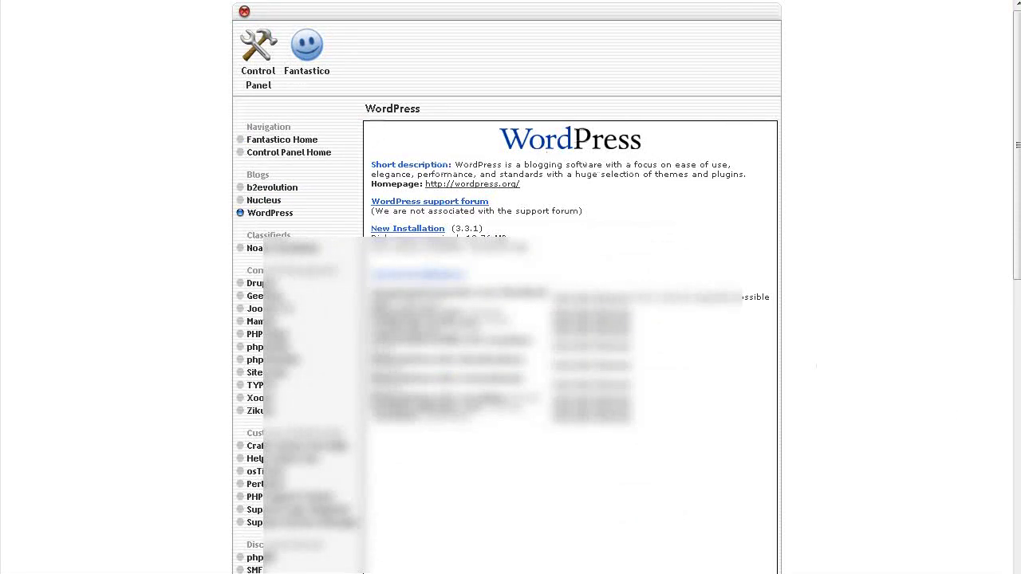
{"action": "left_click", "coordinate": [420, 230]}
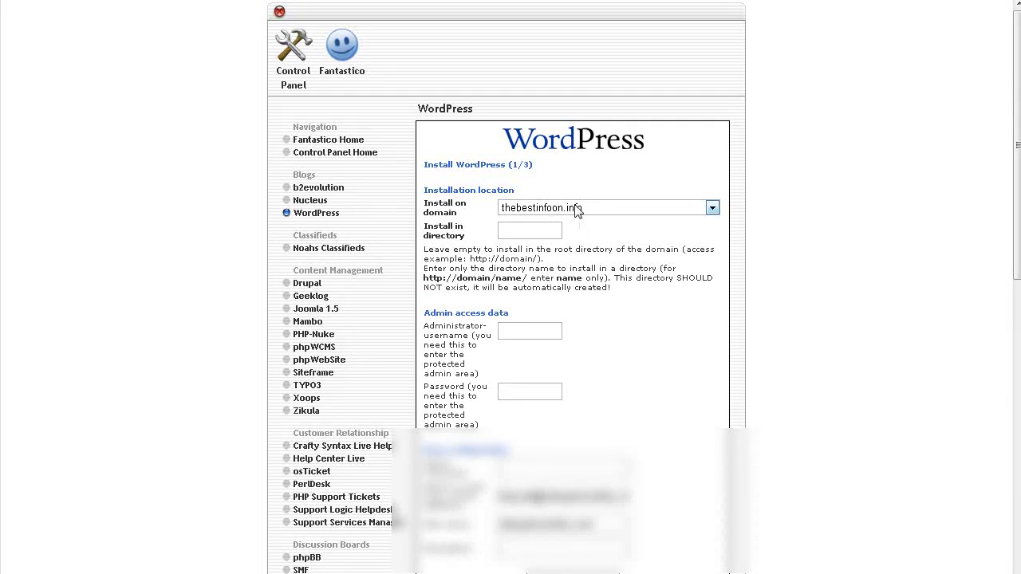
Step: Enter rvs as the install directory and scroll down to the admin fields
{"action": "left_click", "coordinate": [529, 230]}
{"action": "type", "text": "rvs"}
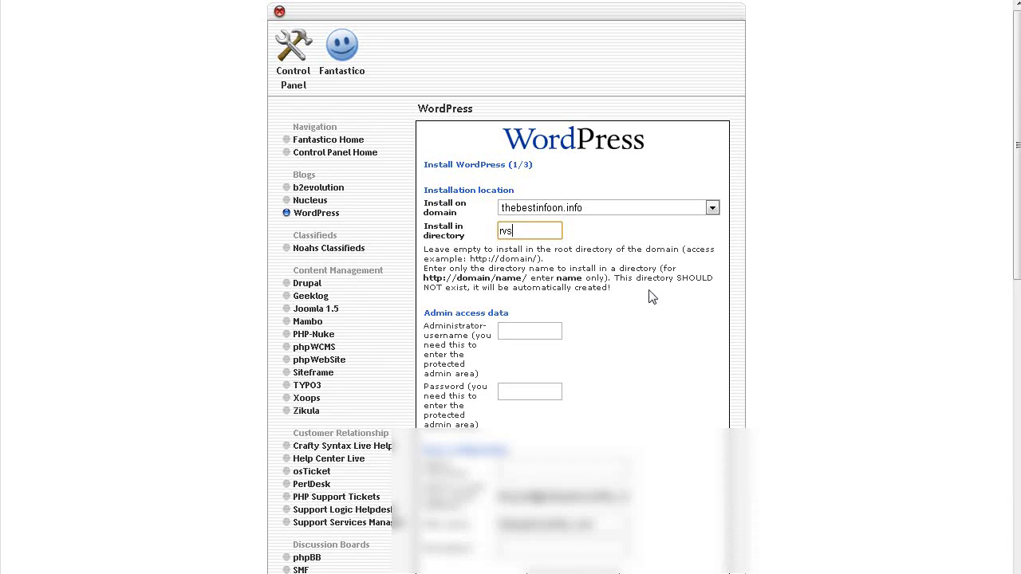
{"action": "scroll", "coordinate": [590, 234], "scroll_direction": "down", "scroll_amount": 5}
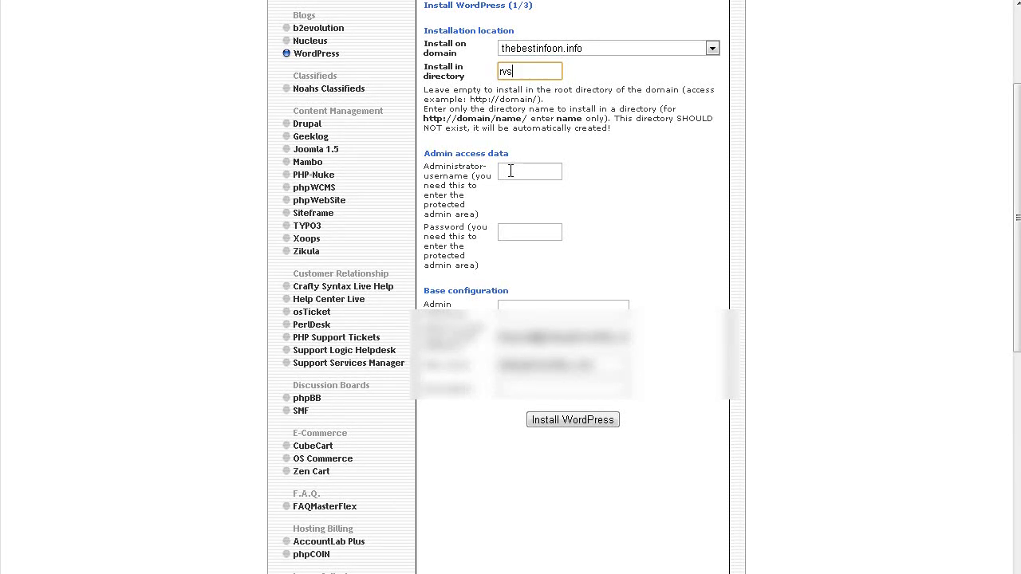
{"action": "left_click", "coordinate": [511, 170]}
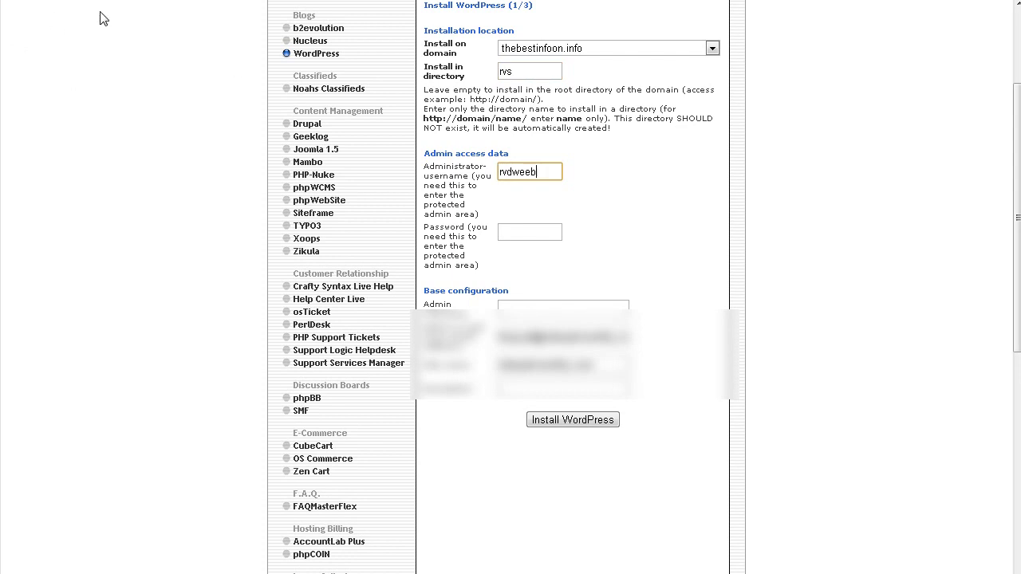
{"action": "left_click", "coordinate": [511, 235]}
{"action": "key", "text": "Tab"}
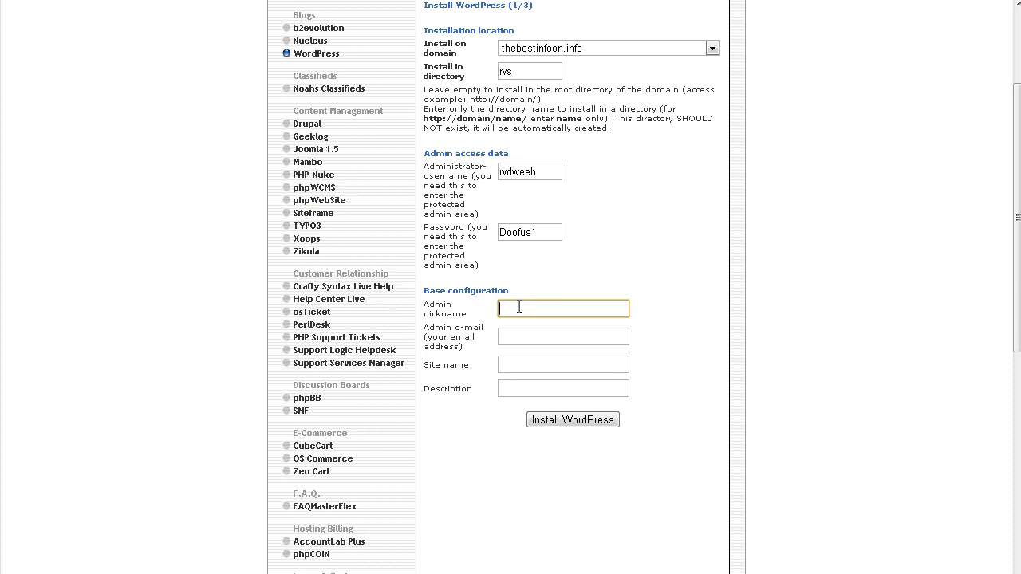
Step: Paste the admin e-mail, name the site 'All About RV's', and paste a description
{"action": "left_click", "coordinate": [532, 338]}
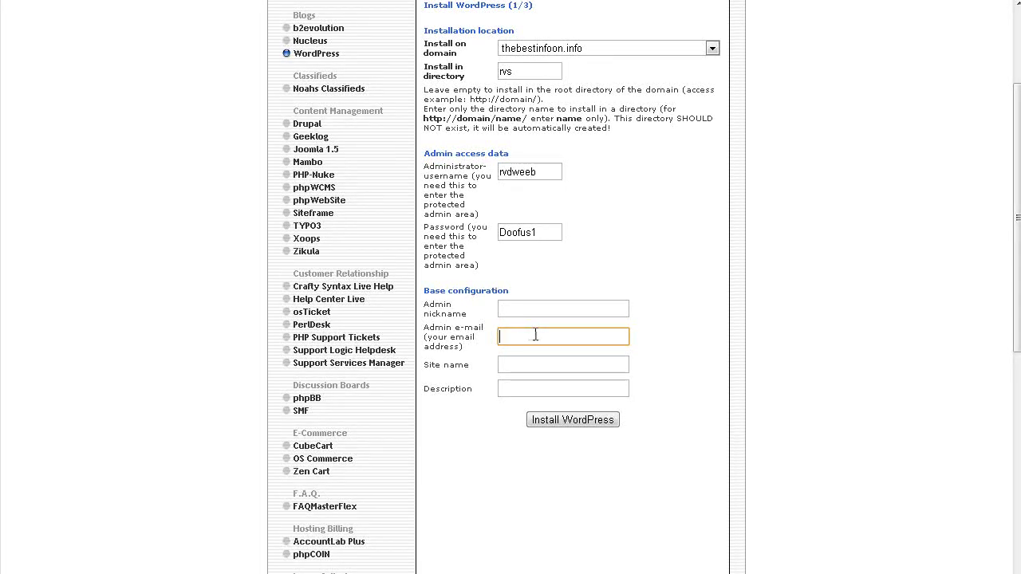
{"action": "key", "text": "ctrl+v"}
{"action": "key", "text": "Tab"}
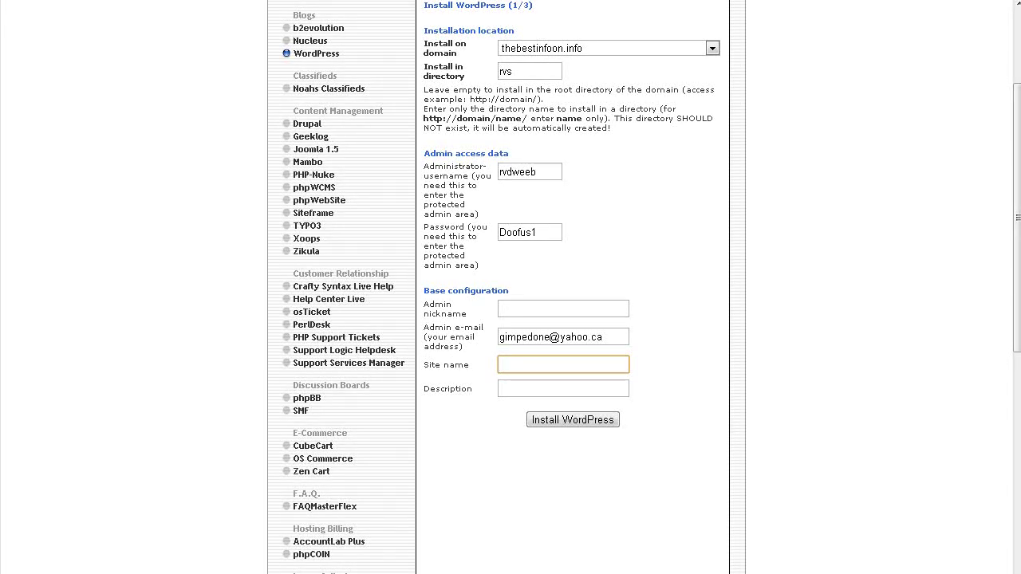
{"action": "type", "text": "All"}
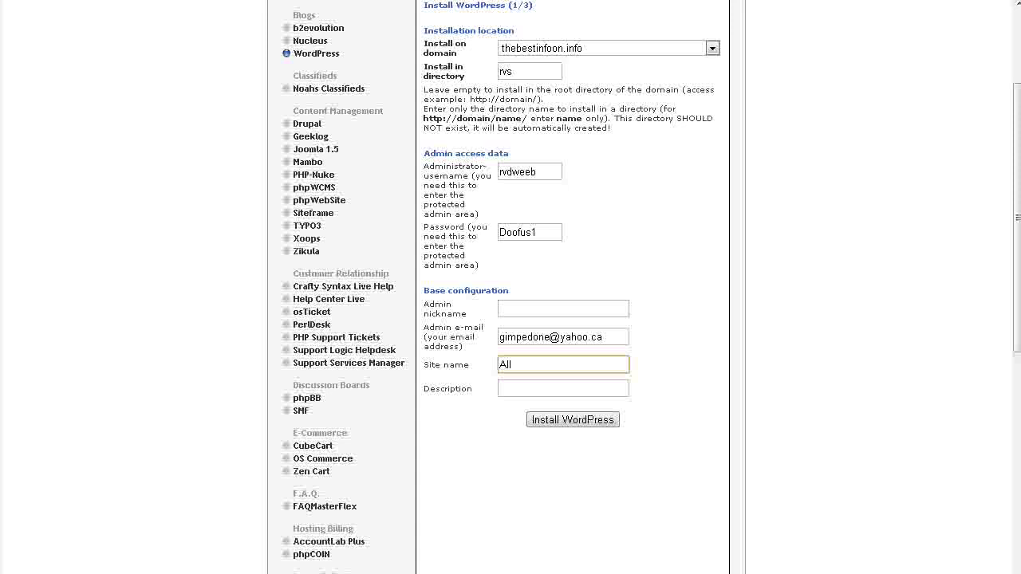
{"action": "type", "text": " About "}
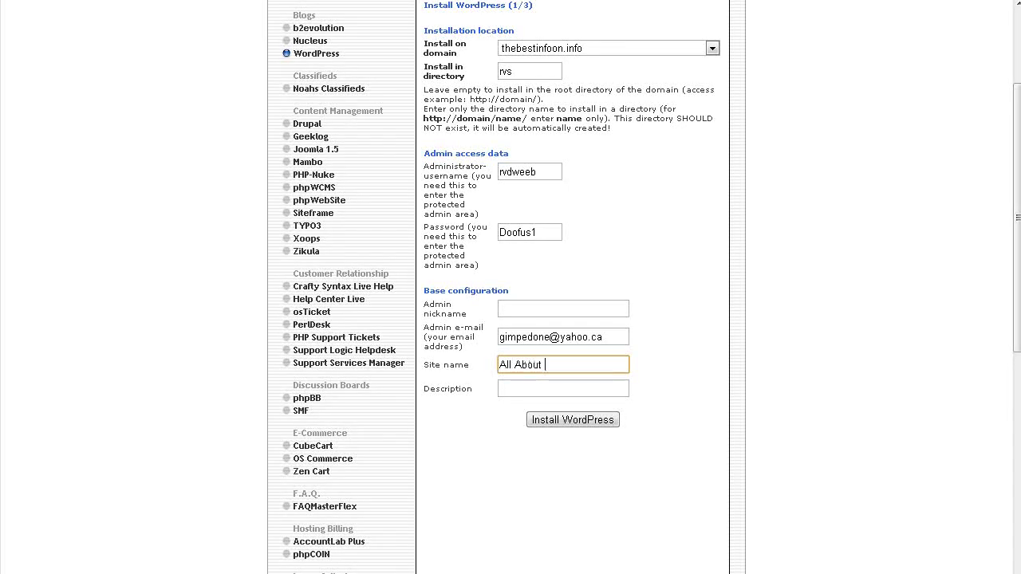
{"action": "type", "text": "RVs'"}
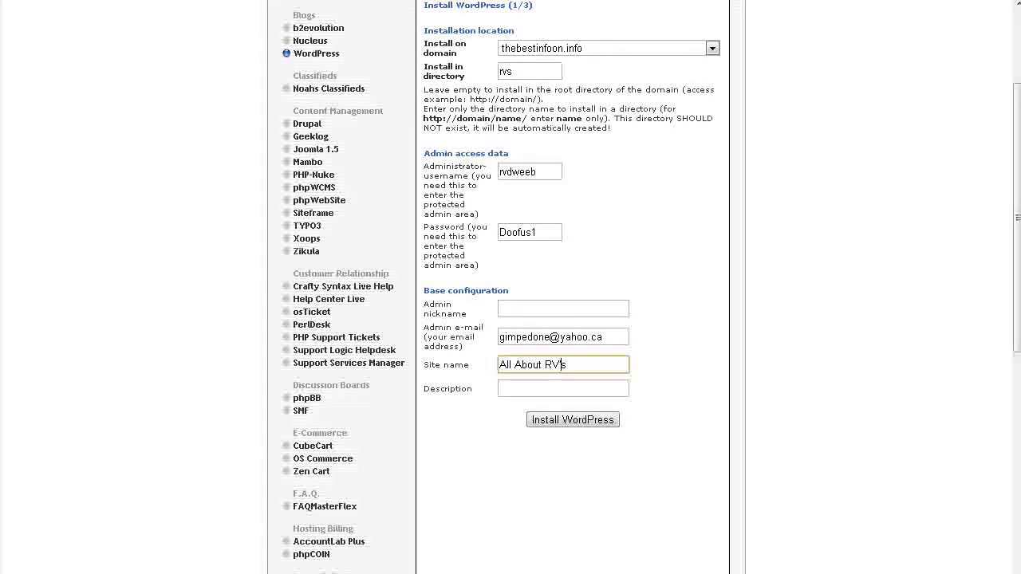
{"action": "key", "text": "Tab"}
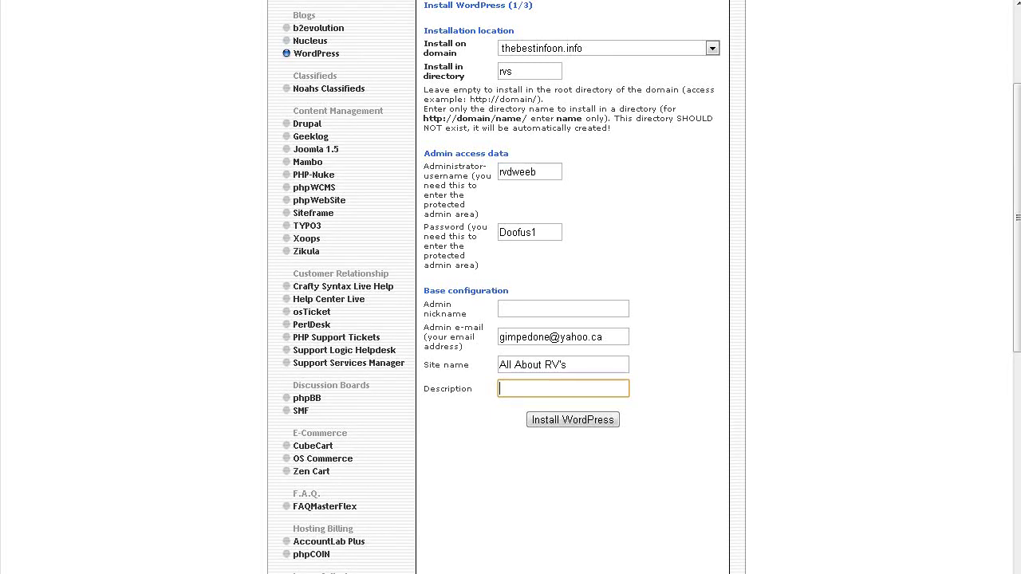
{"action": "key", "text": "ctrl+v"}
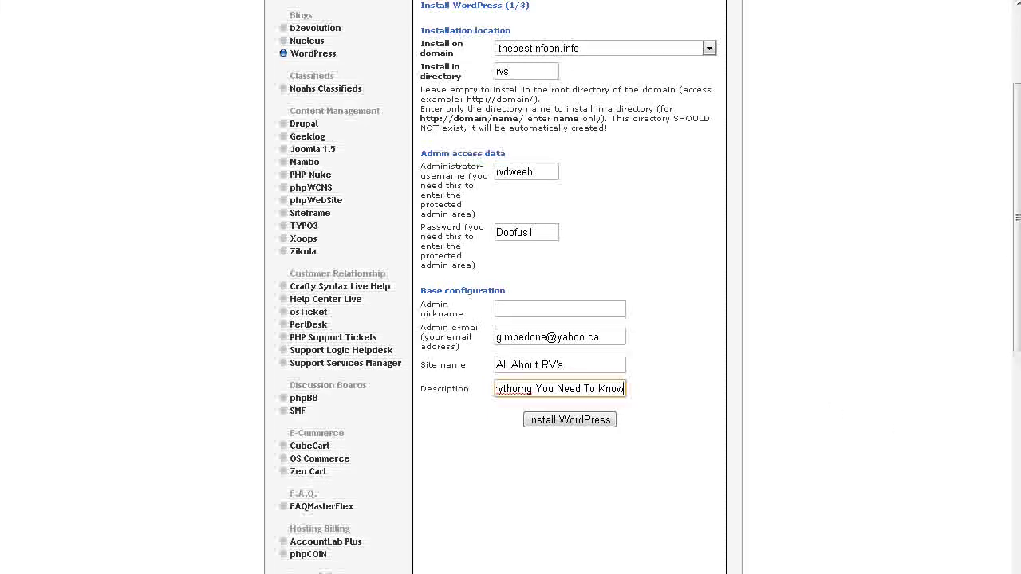
{"action": "left_click", "coordinate": [545, 473]}
Step: Install WordPress into rvs, finish setup, and log in to the All About RV dashboard
{"action": "left_click", "coordinate": [568, 422]}
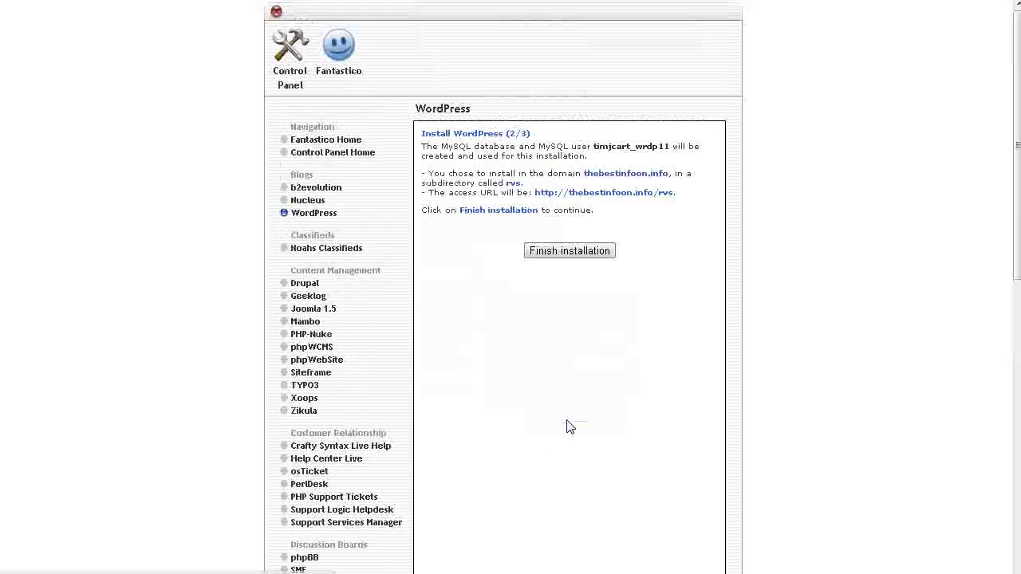
{"action": "left_click", "coordinate": [568, 254]}
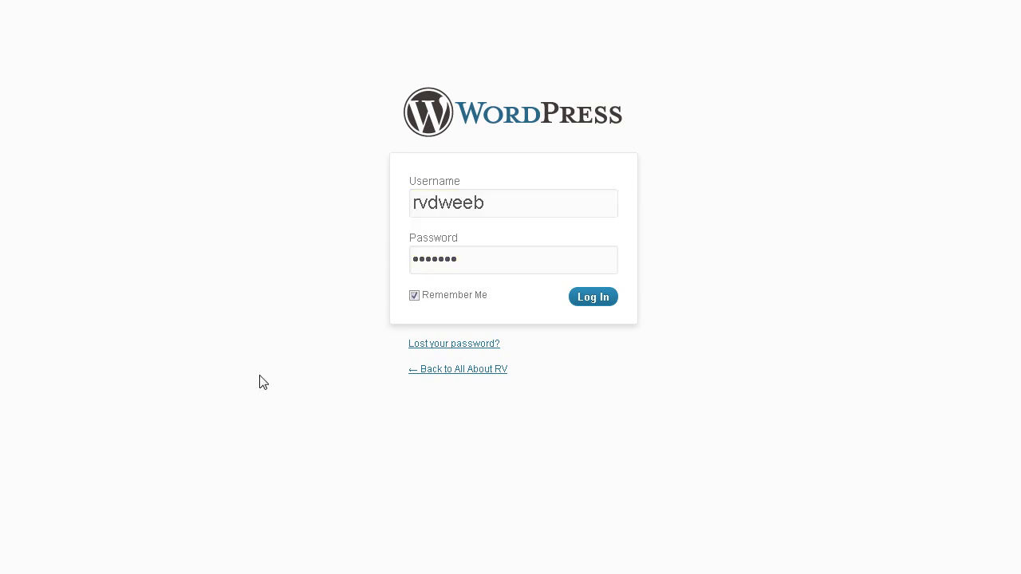
{"action": "left_click", "coordinate": [590, 298]}
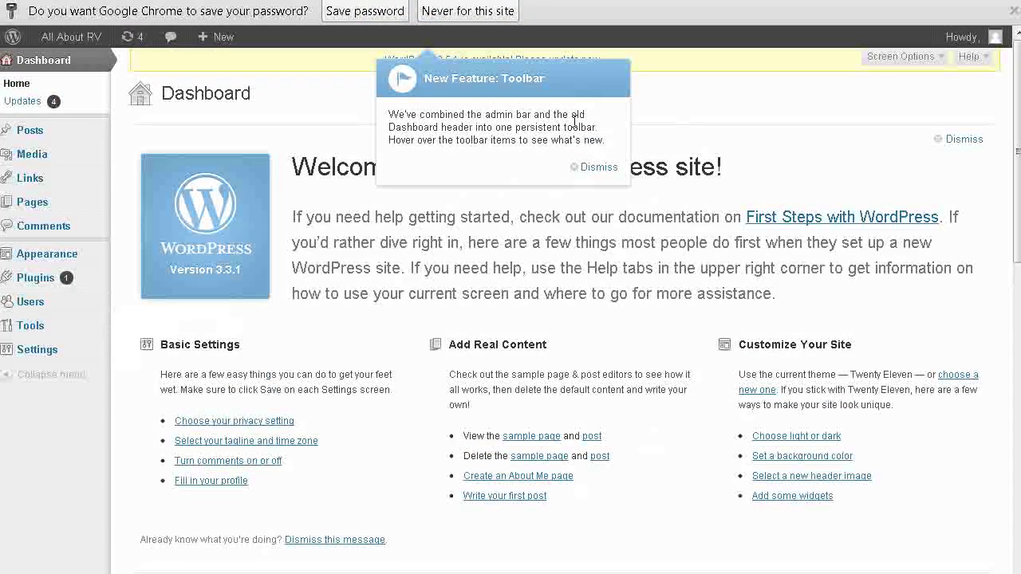
Step: Dismiss the New Feature: Toolbar notice on the dashboard
{"action": "left_click", "coordinate": [597, 167]}
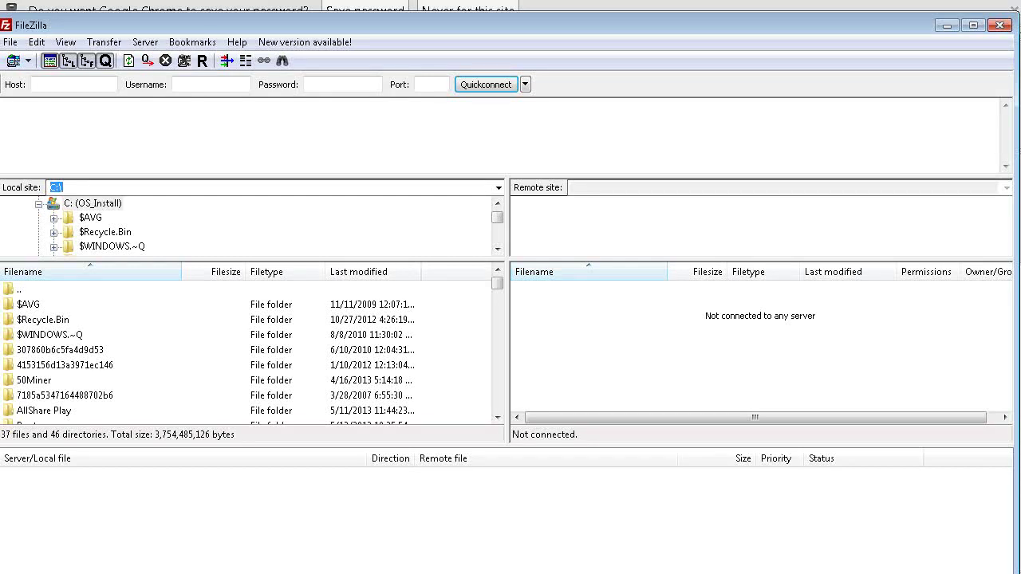
Step: Connect through Site Manager and delete fantversion.php from the server's rvs folder
{"action": "left_click", "coordinate": [10, 42]}
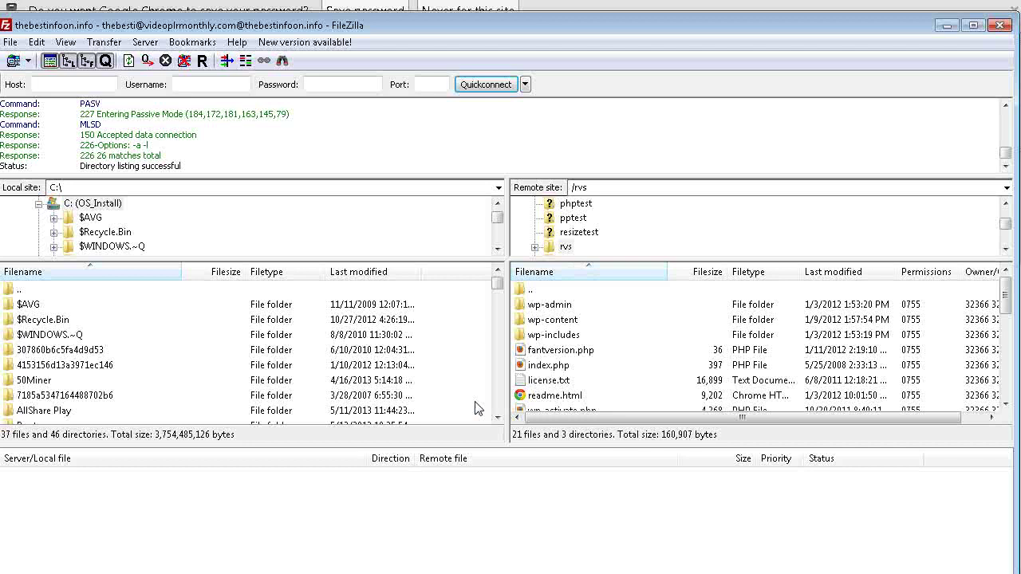
{"action": "left_click", "coordinate": [571, 351]}
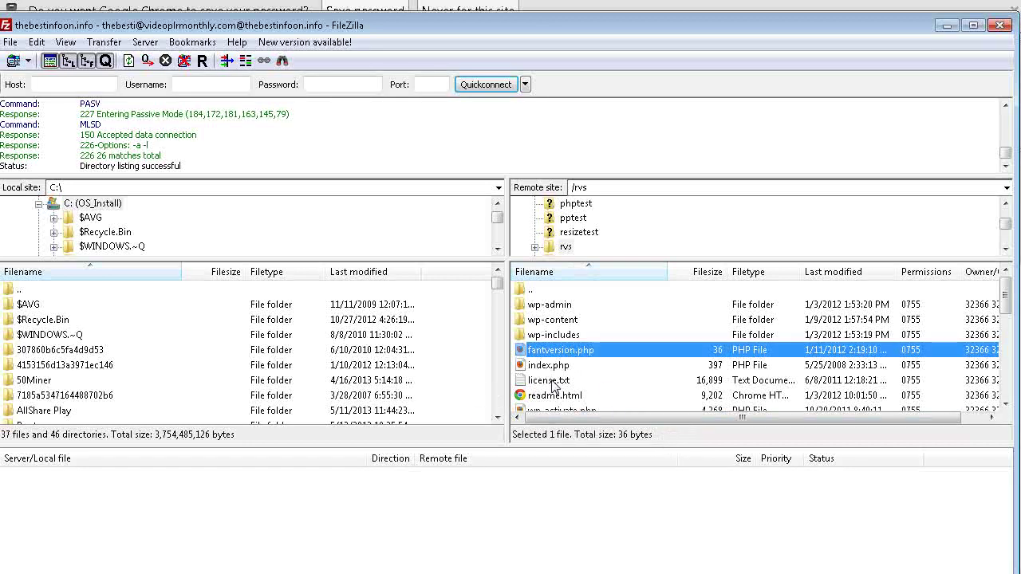
{"action": "right_click", "coordinate": [596, 351]}
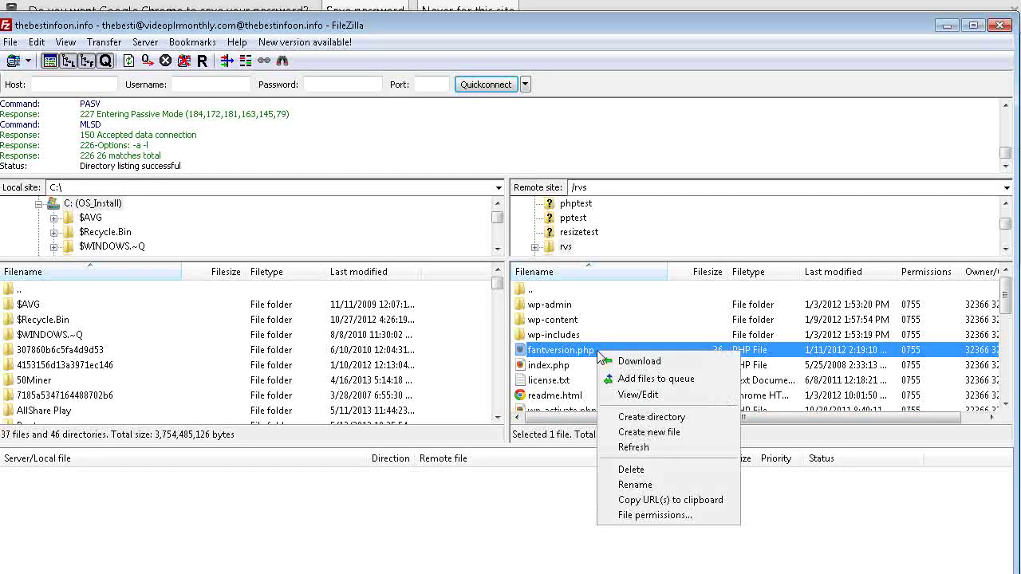
{"action": "left_click", "coordinate": [638, 470]}
{"action": "left_click", "coordinate": [488, 313]}
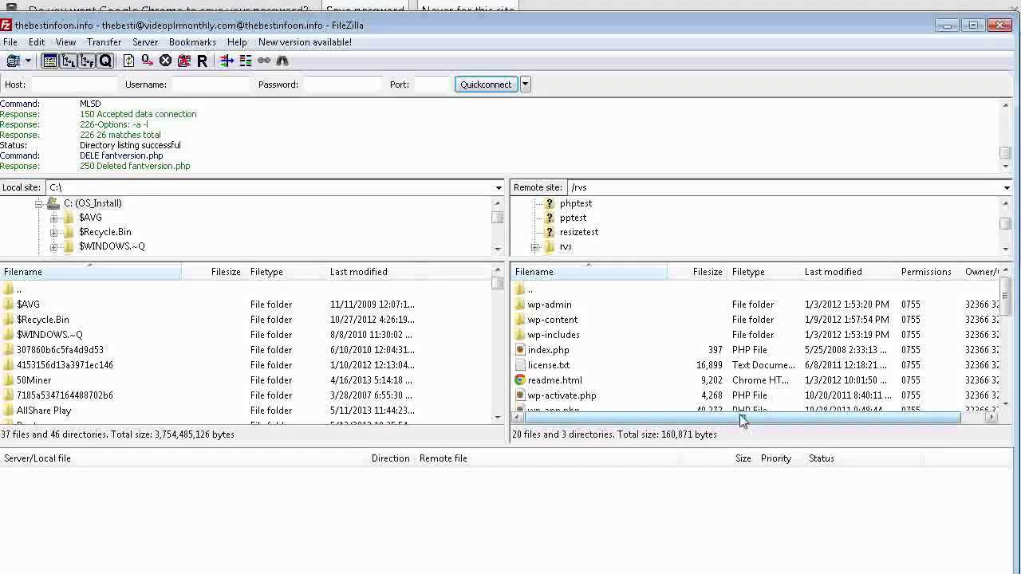
Step: Delete readme.html too, then return to WordPress and let Chrome save the password
{"action": "left_click", "coordinate": [545, 383]}
{"action": "right_click", "coordinate": [543, 383]}
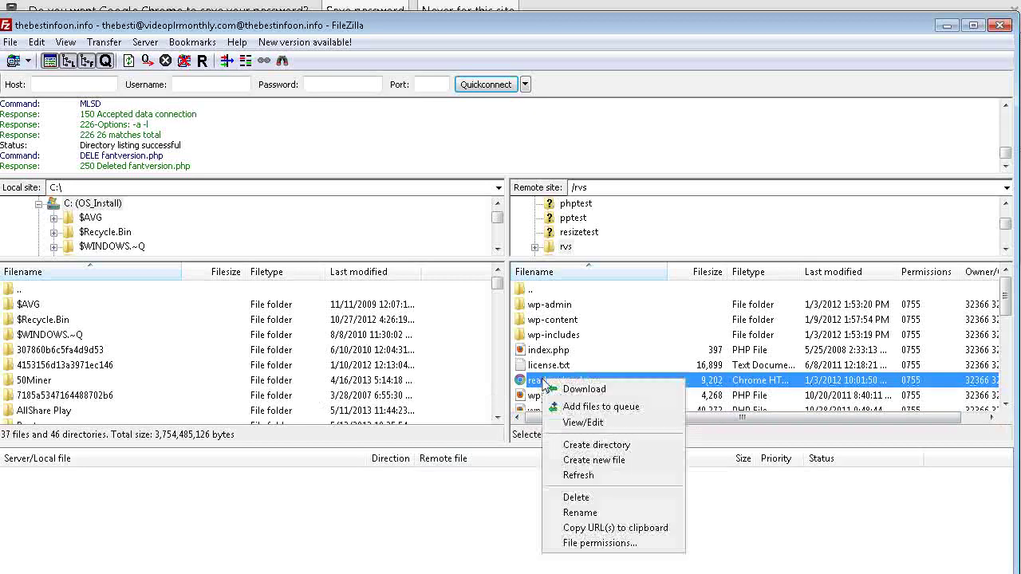
{"action": "left_click", "coordinate": [612, 501]}
{"action": "left_click", "coordinate": [500, 310]}
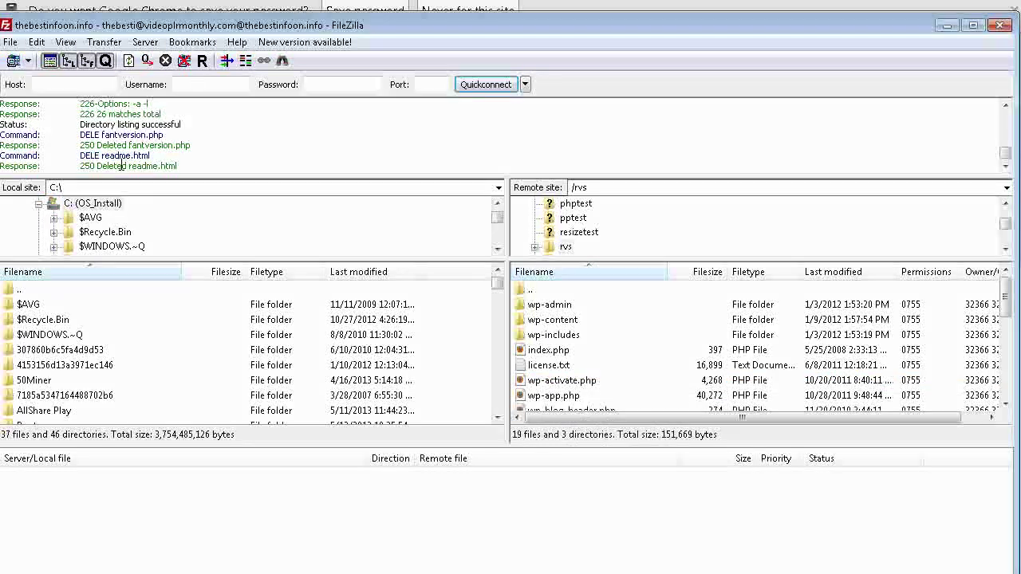
{"action": "key", "text": "alt+Tab"}
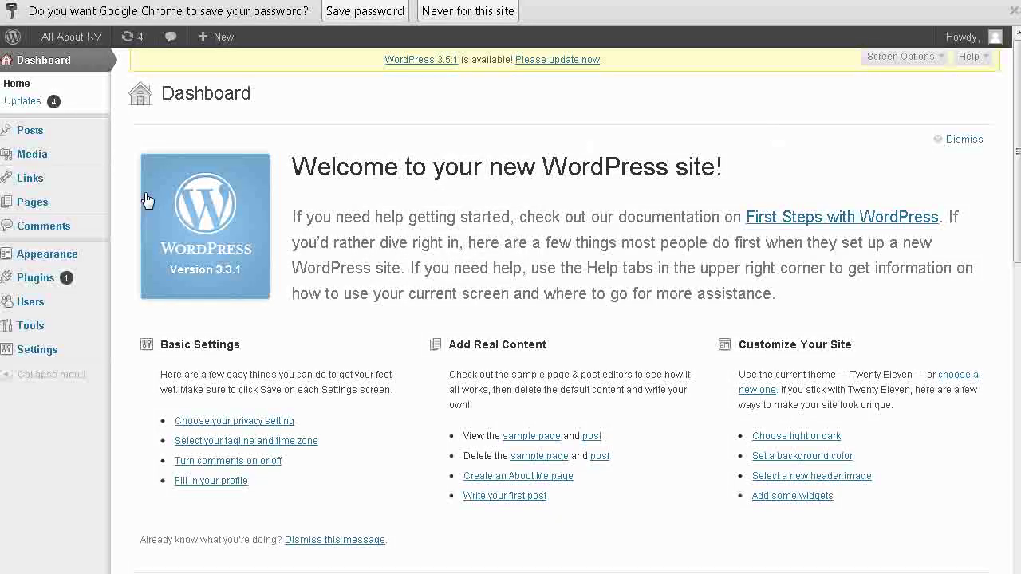
{"action": "left_click", "coordinate": [351, 12]}
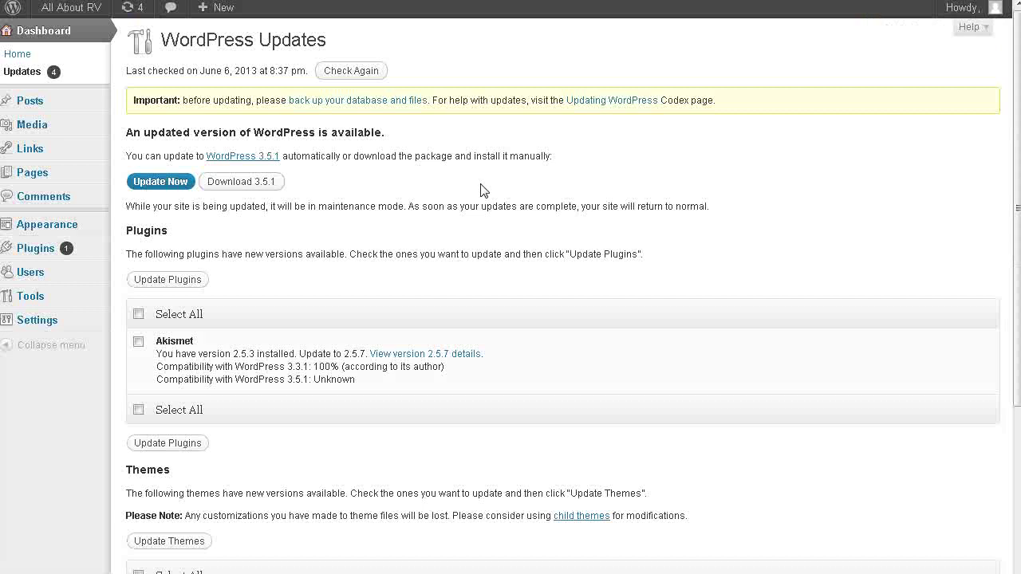
Step: Run Update Now to upgrade the site from 3.3.1 to WordPress 3.5.1
{"action": "left_click", "coordinate": [174, 181]}
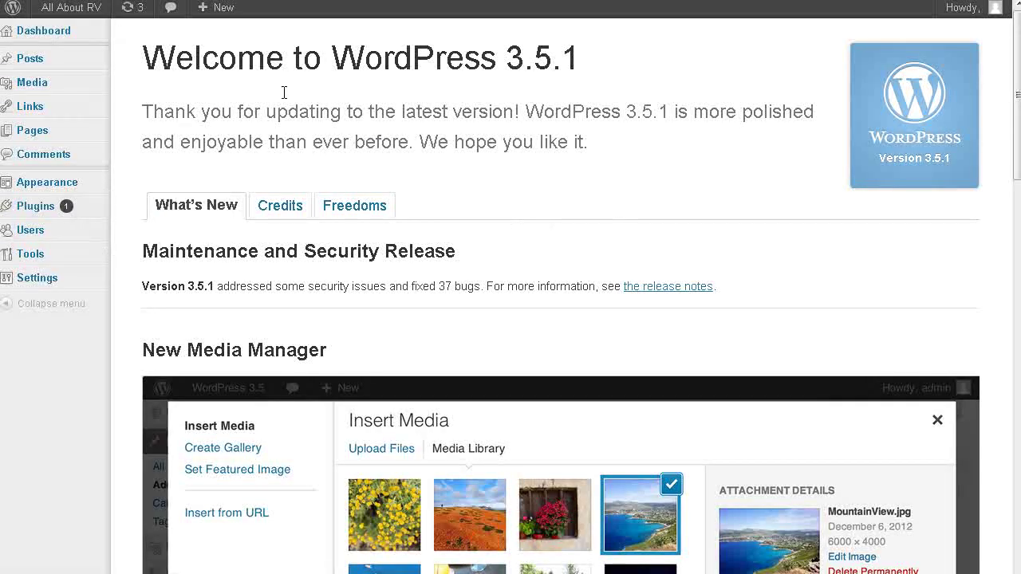
Step: Go back to the Dashboard, then bring FileZilla's /rvs server view to the front
{"action": "left_click", "coordinate": [40, 31]}
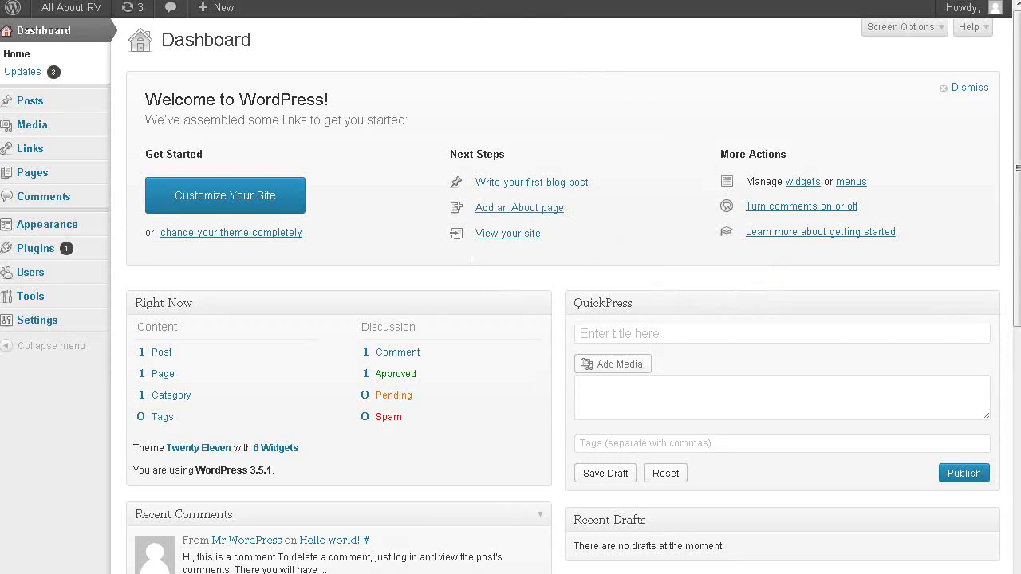
{"action": "key", "text": "alt+Tab"}
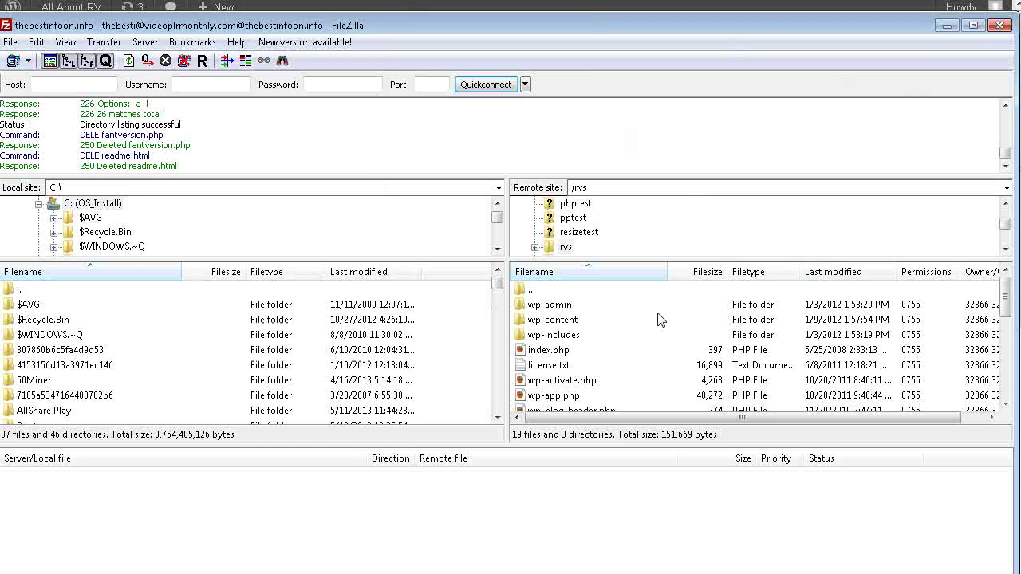
{"action": "left_click", "coordinate": [544, 365]}
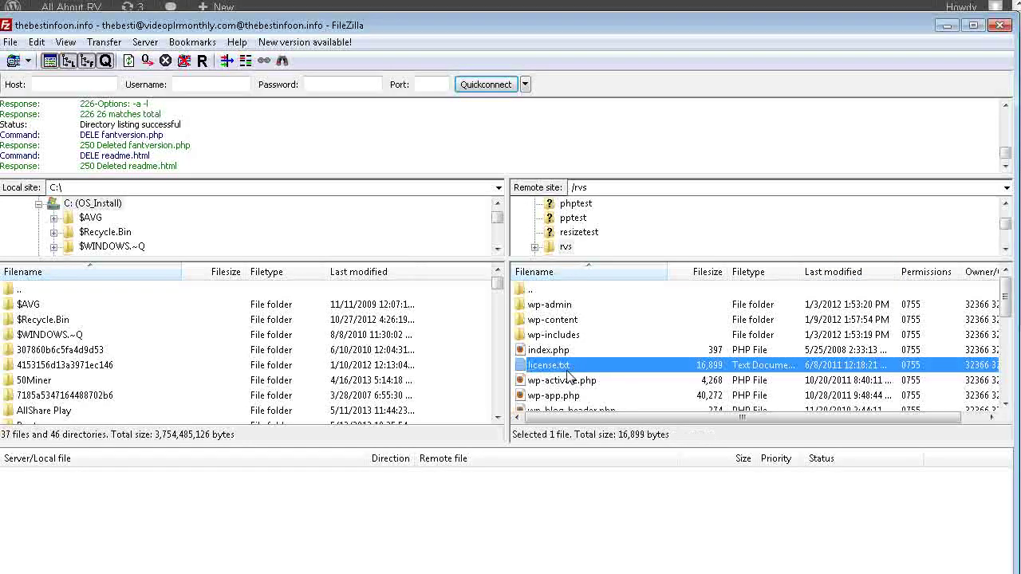
{"action": "scroll", "coordinate": [582, 386], "scroll_direction": "down", "scroll_amount": 2}
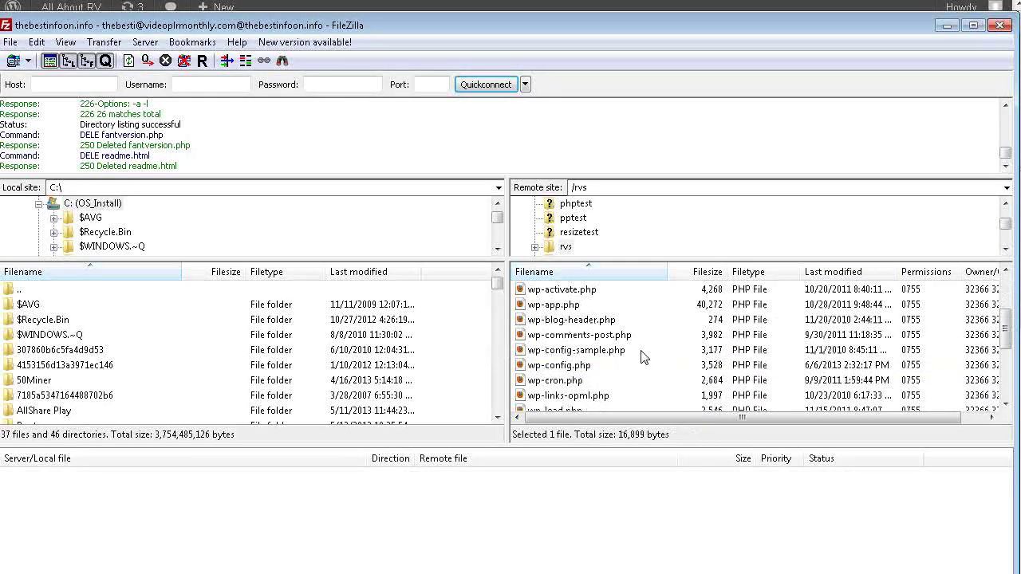
{"action": "left_click", "coordinate": [587, 367]}
{"action": "right_click", "coordinate": [586, 367]}
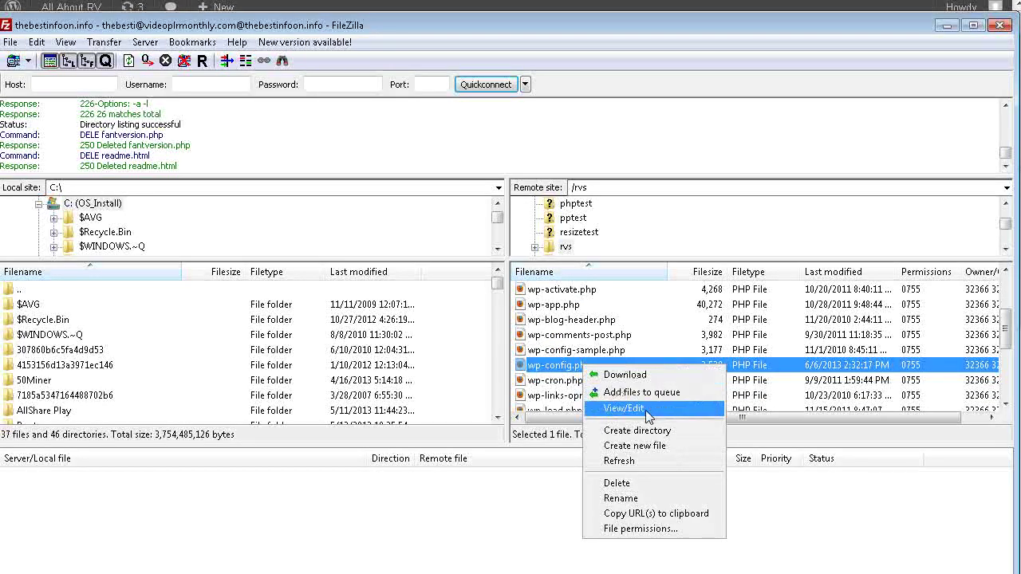
{"action": "left_click", "coordinate": [652, 408]}
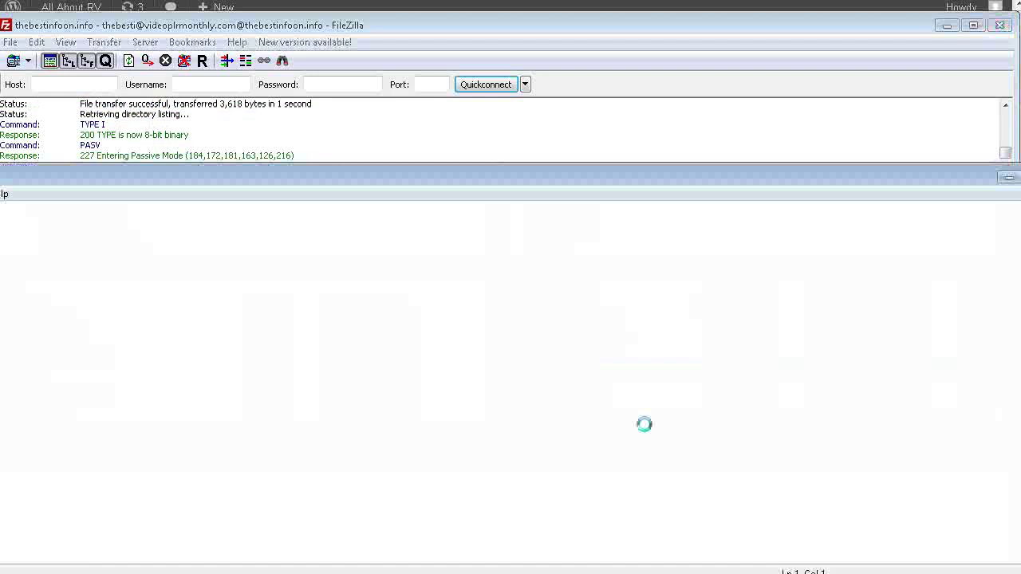
{"action": "left_click_drag", "start_coordinate": [268, 185], "coordinate": [477, 187]}
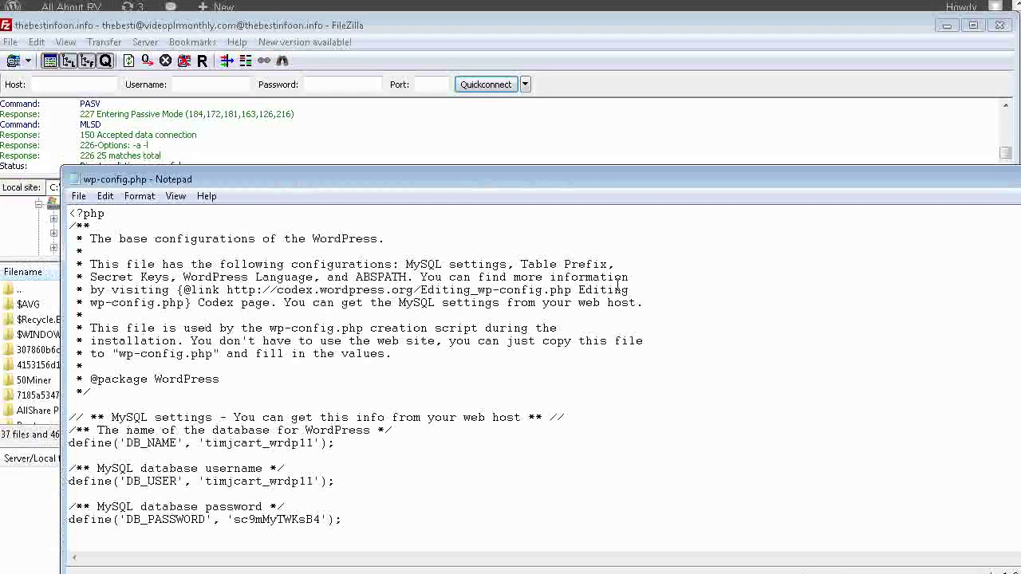
{"action": "scroll", "coordinate": [343, 366], "scroll_direction": "down", "scroll_amount": 2}
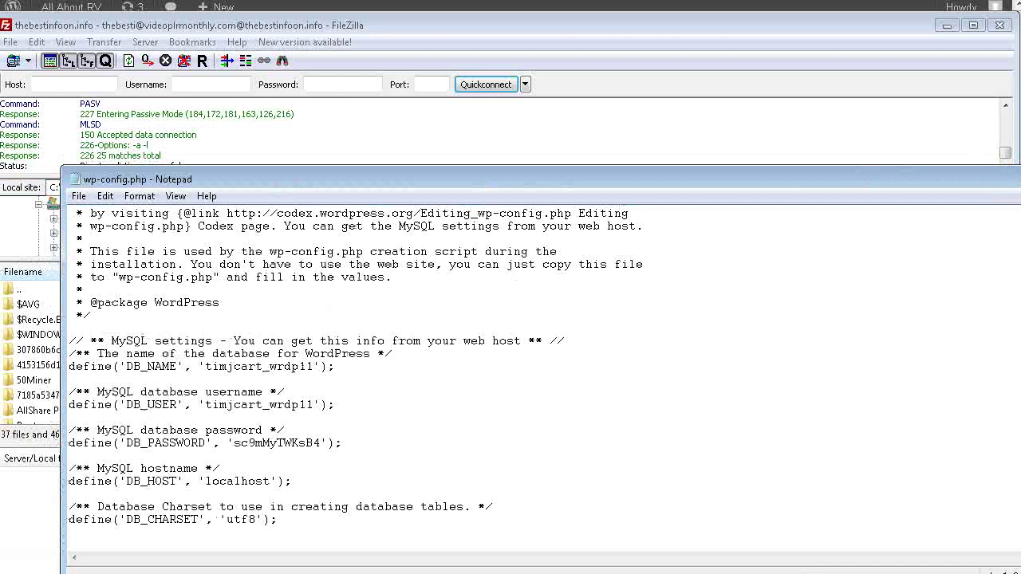
{"action": "left_click_drag", "start_coordinate": [1009, 190], "coordinate": [827, 193]}
{"action": "key", "text": "alt+F4"}
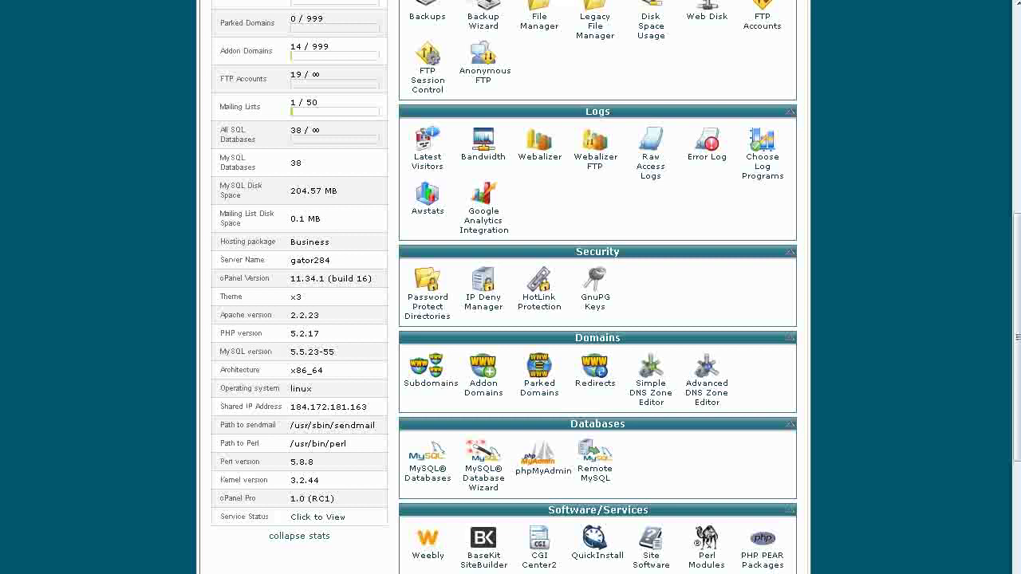
Step: Open File Manager, enter the rvs folder, and open wp-config.php for editing
{"action": "left_click", "coordinate": [536, 16]}
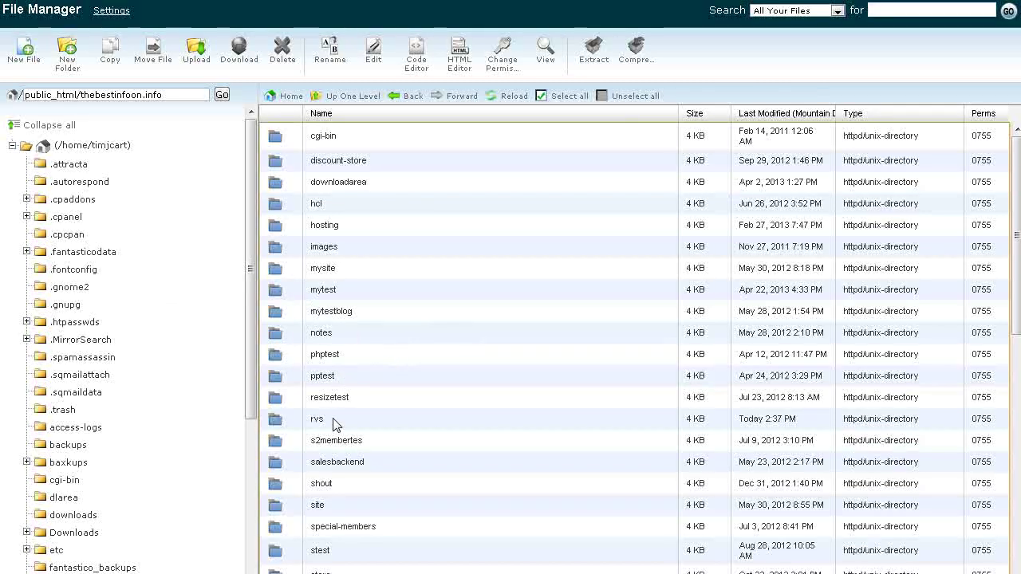
{"action": "double_click", "coordinate": [276, 421]}
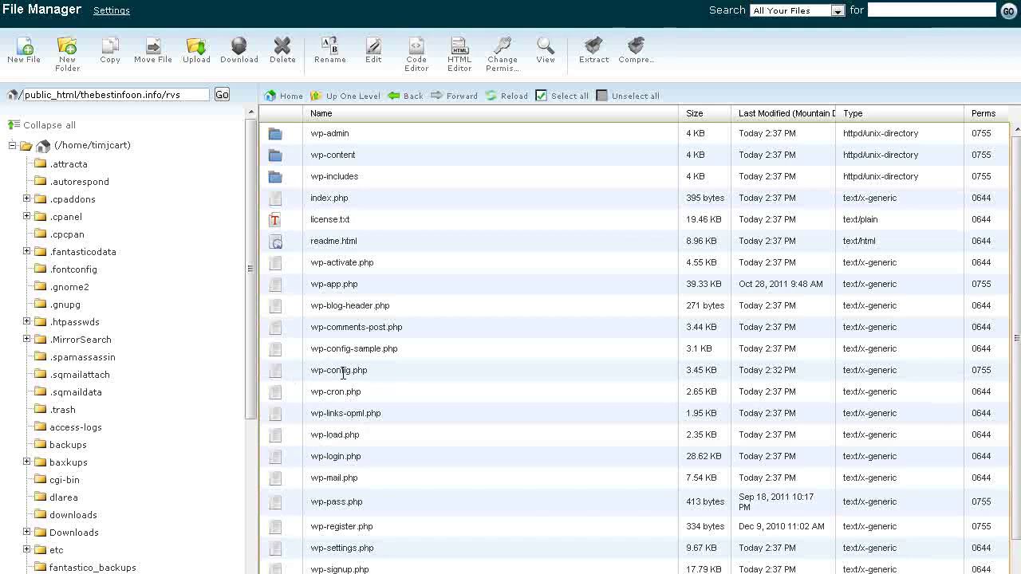
{"action": "left_click", "coordinate": [340, 370]}
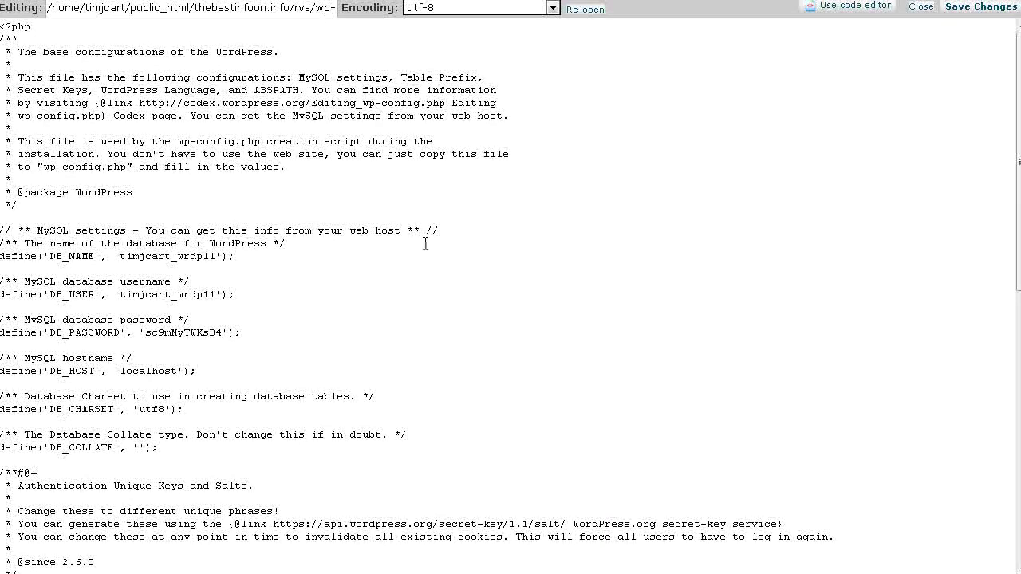
Step: Add define('WP_ALLOW_MULTISITE', true); below the WP_DEBUG line in wp-config.php and save it
{"action": "scroll", "coordinate": [425, 243], "scroll_direction": "down", "scroll_amount": 8}
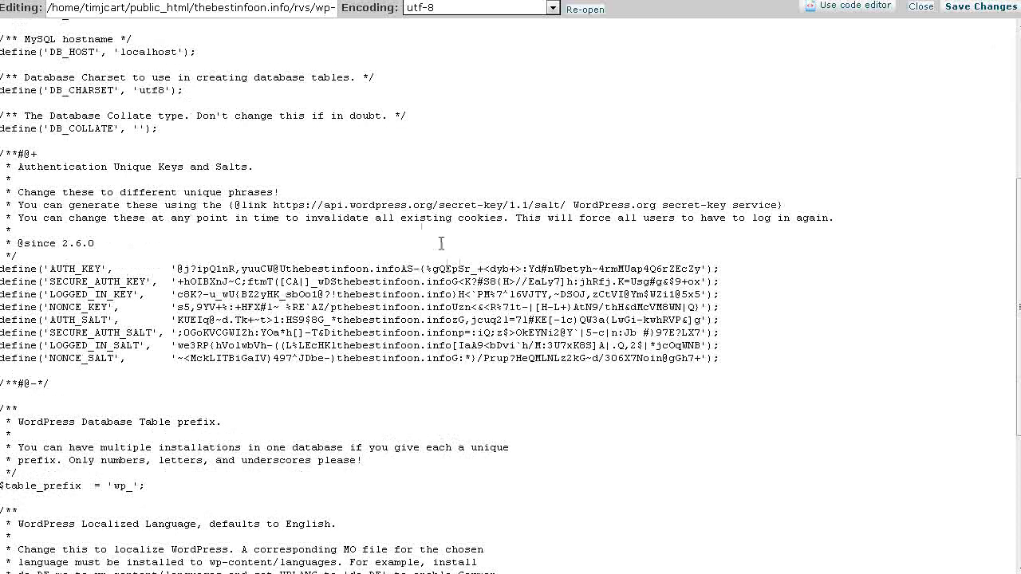
{"action": "scroll", "coordinate": [442, 243], "scroll_direction": "down", "scroll_amount": 4}
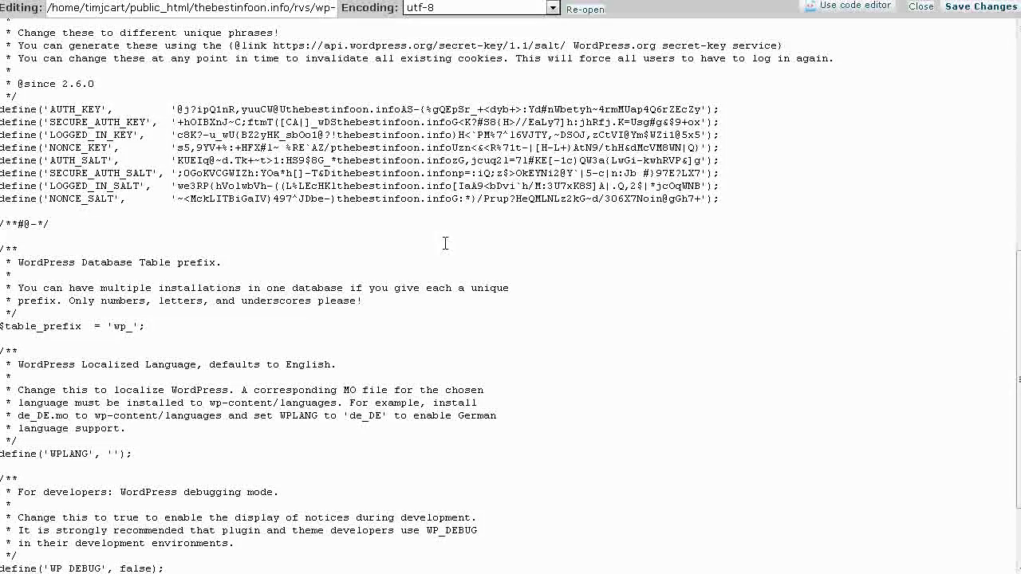
{"action": "scroll", "coordinate": [444, 244], "scroll_direction": "down", "scroll_amount": 3}
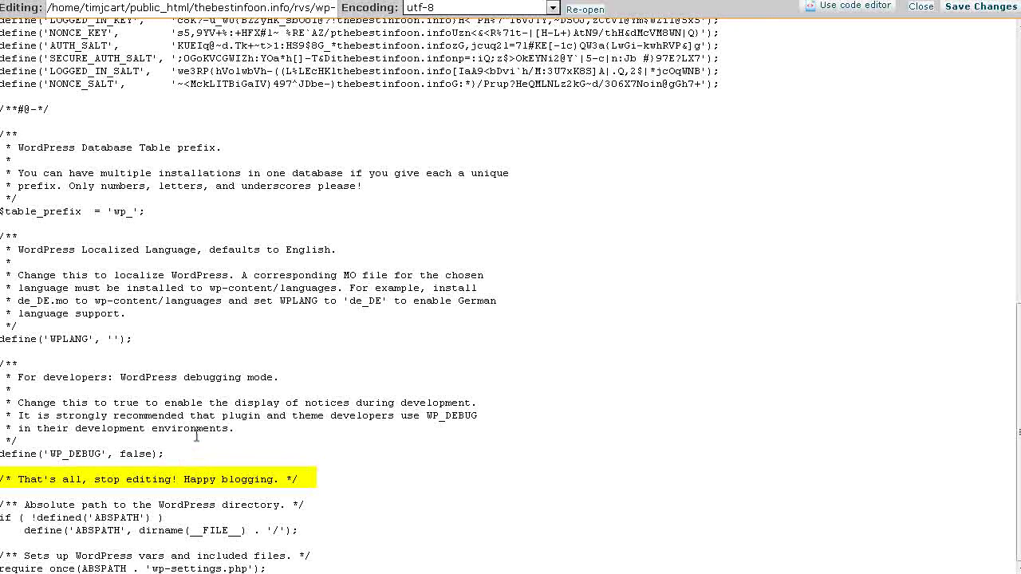
{"action": "key", "text": "Return"}
{"action": "key", "text": "Return"}
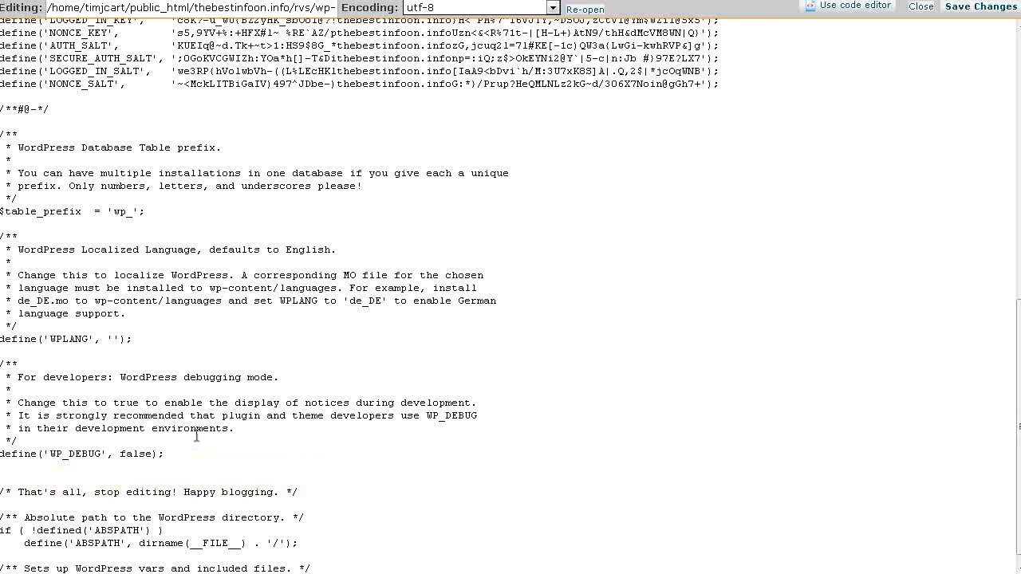
{"action": "type", "text": "define('WP_ALLOW_MULTISITE', true);"}
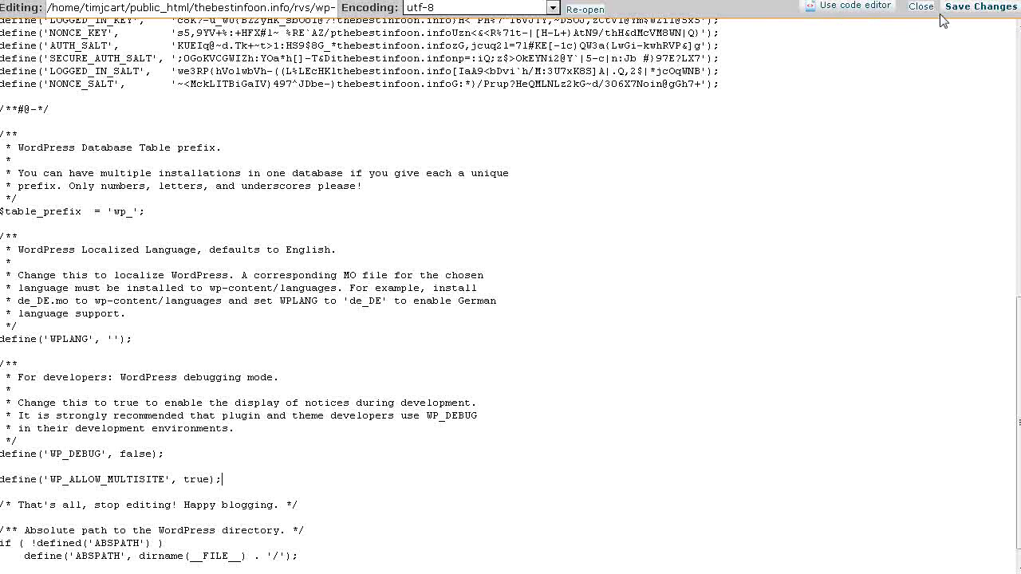
{"action": "left_click", "coordinate": [981, 10]}
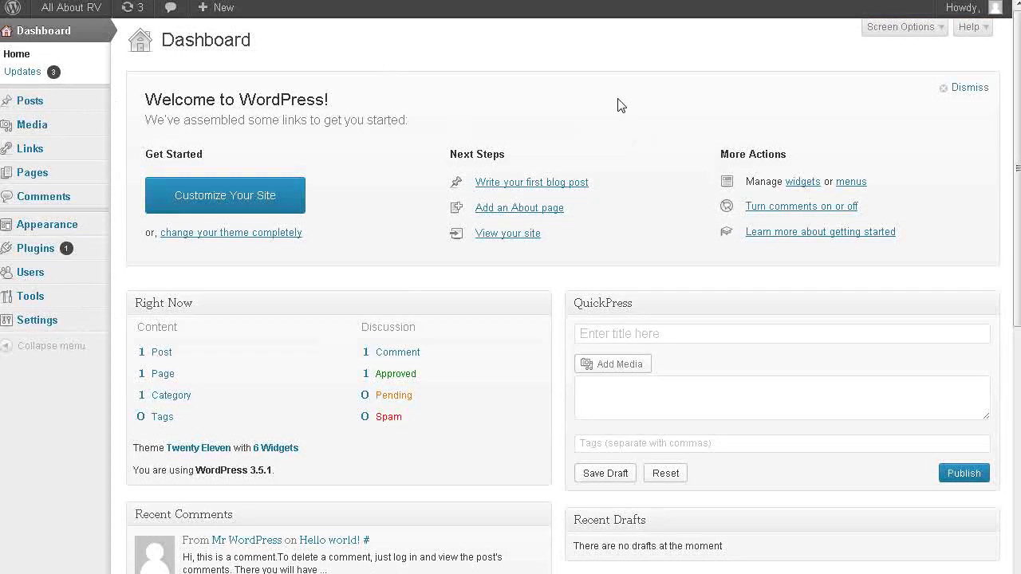
Step: Go to Tools > Available Tools in the WordPress admin sidebar
{"action": "mouse_move", "coordinate": [965, 10]}
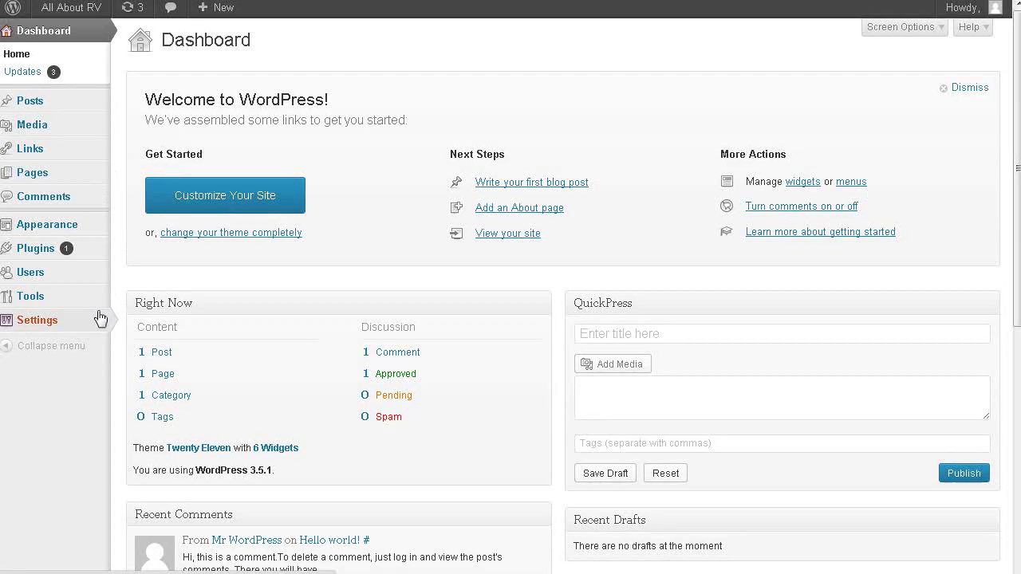
{"action": "mouse_move", "coordinate": [35, 304]}
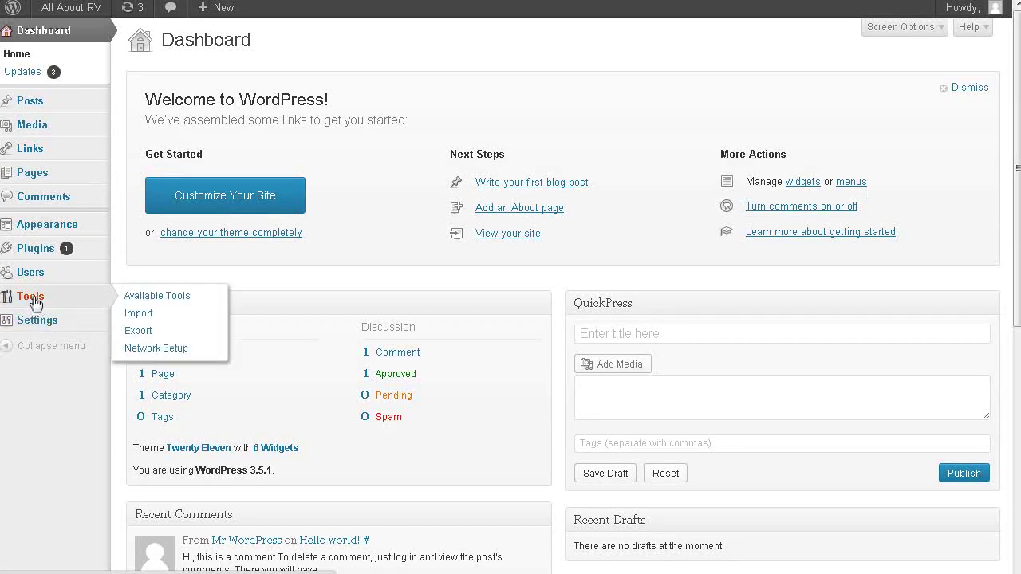
{"action": "left_click", "coordinate": [151, 296]}
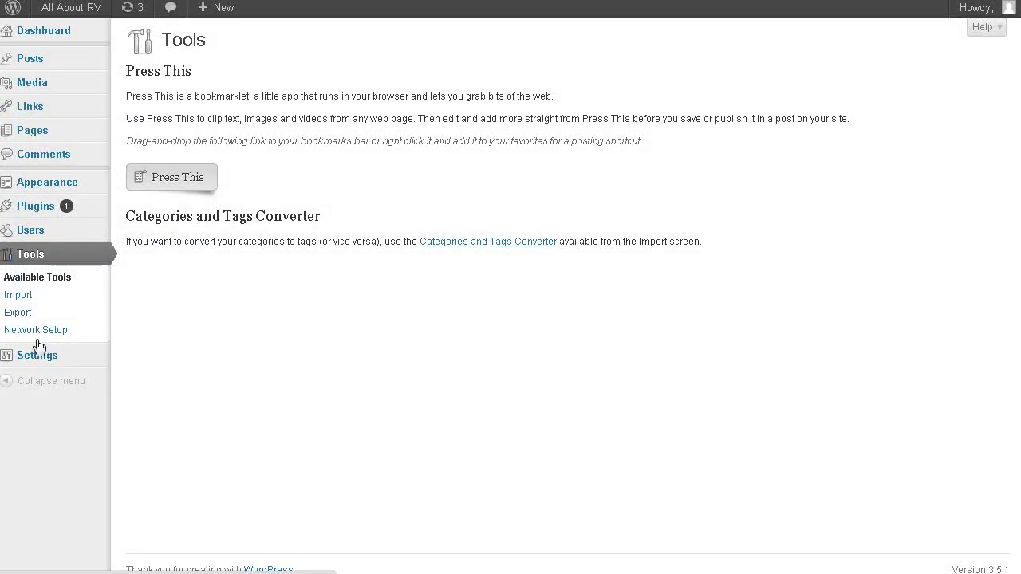
Step: Open Tools > Network Setup, showing the All About RV Sites sub-directory network form
{"action": "left_click", "coordinate": [14, 333]}
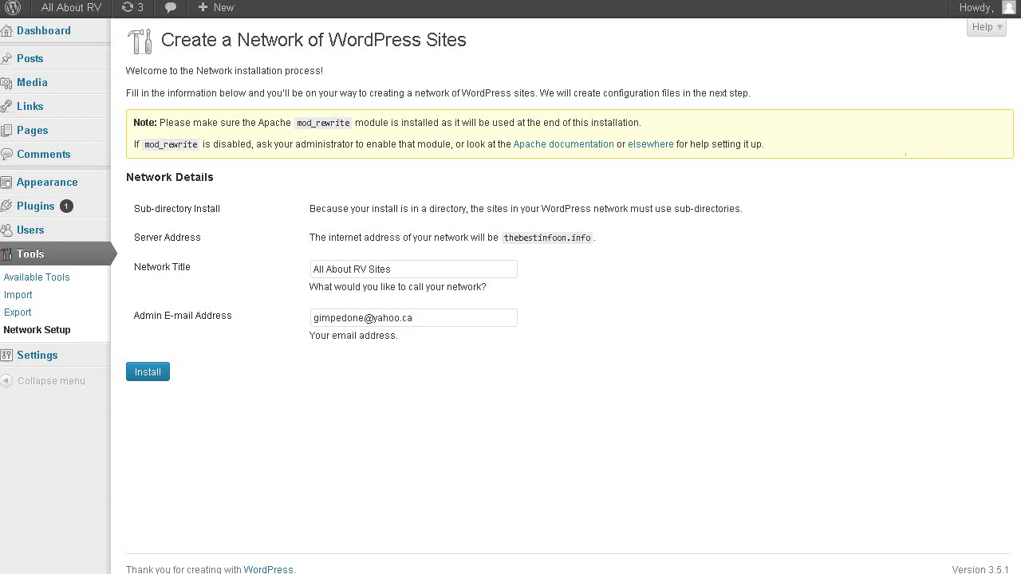
Step: Check General Settings, then view Permalinks, still on the Default ?p=123 structure
{"action": "left_click", "coordinate": [27, 359]}
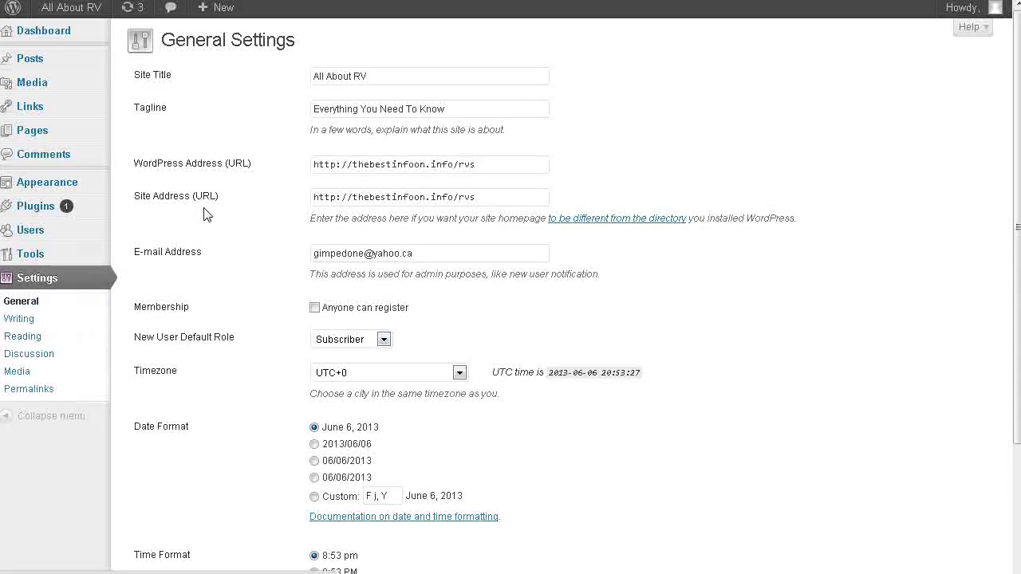
{"action": "left_click", "coordinate": [32, 391]}
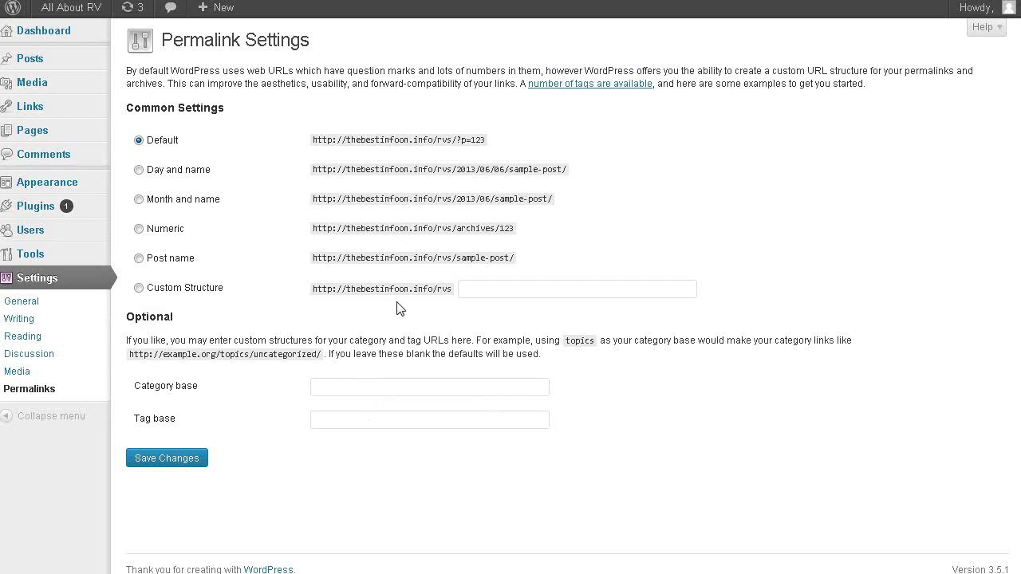
{"action": "mouse_move", "coordinate": [30, 257]}
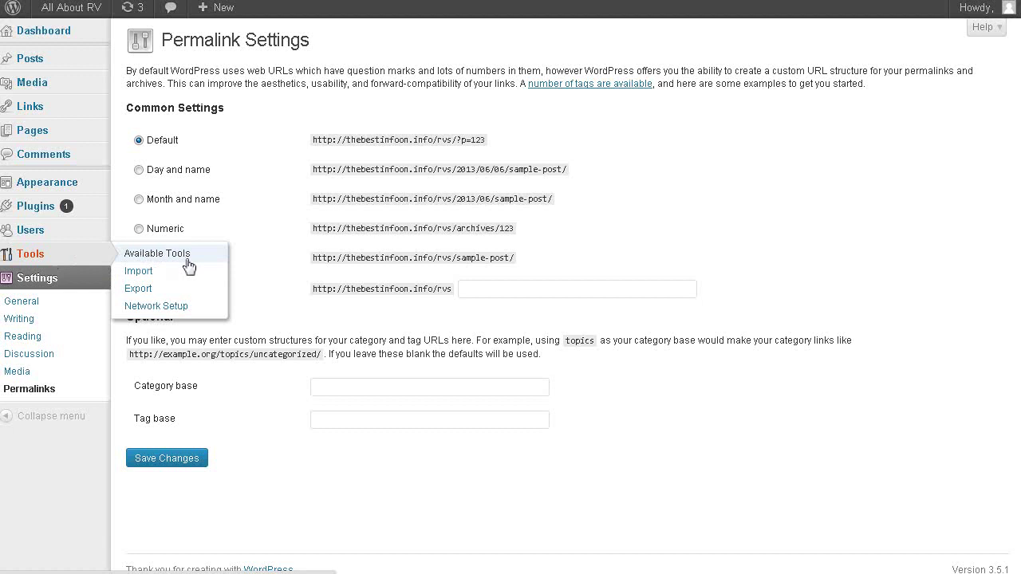
Step: Return to Network Setup and install the All About RV Sites network with the prefilled admin e-mail
{"action": "left_click", "coordinate": [155, 307]}
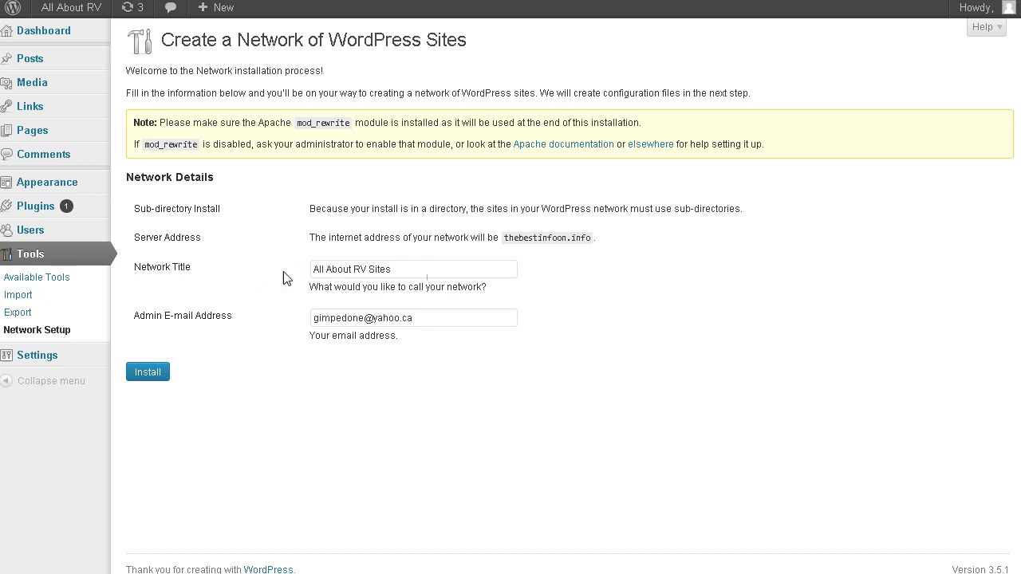
{"action": "left_click", "coordinate": [148, 376]}
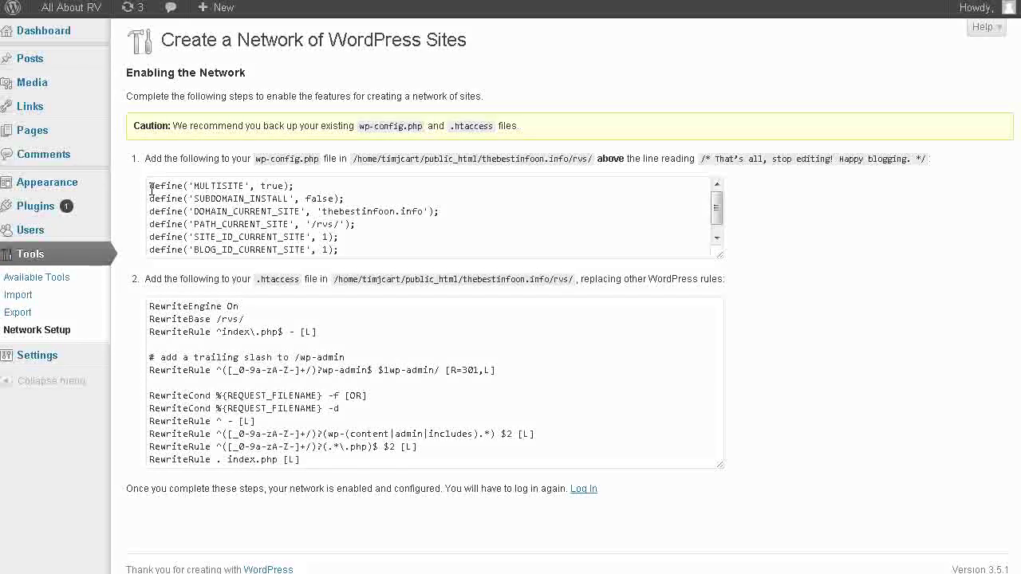
Step: Copy the suggested wp-config.php define lines from the Enabling the Network page
{"action": "left_click_drag", "start_coordinate": [150, 189], "coordinate": [231, 275]}
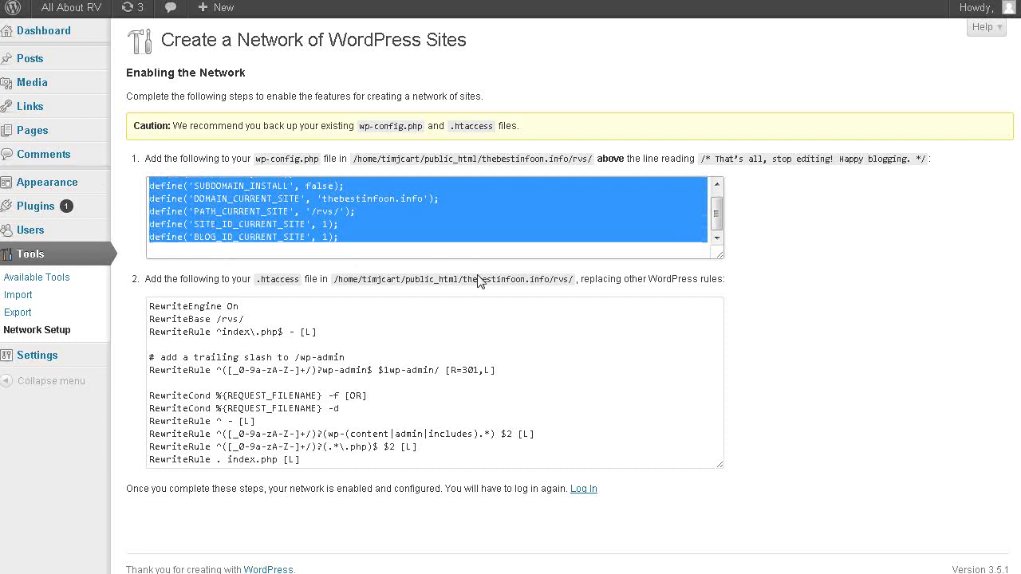
{"action": "right_click", "coordinate": [377, 214]}
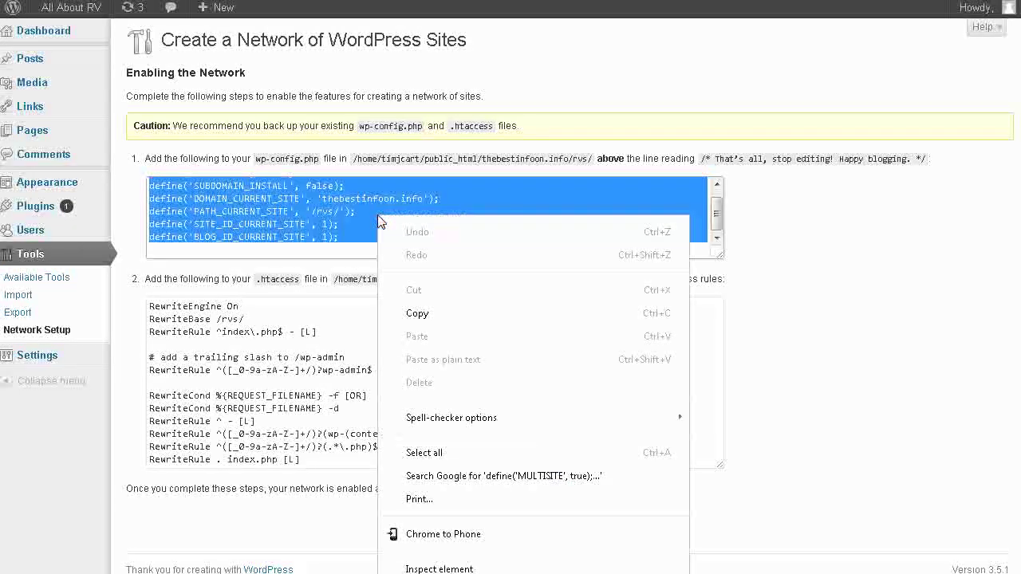
{"action": "left_click", "coordinate": [417, 315]}
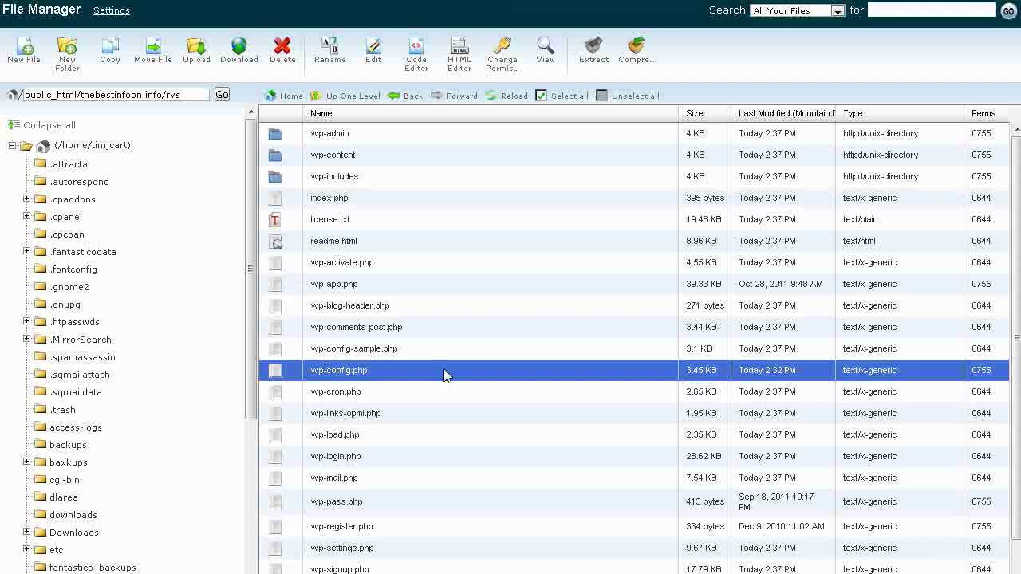
Step: Paste the six multisite define lines below WP_ALLOW_MULTISITE in wp-config.php and save
{"action": "left_click", "coordinate": [375, 56]}
{"action": "scroll", "coordinate": [279, 281], "scroll_direction": "down", "scroll_amount": 5}
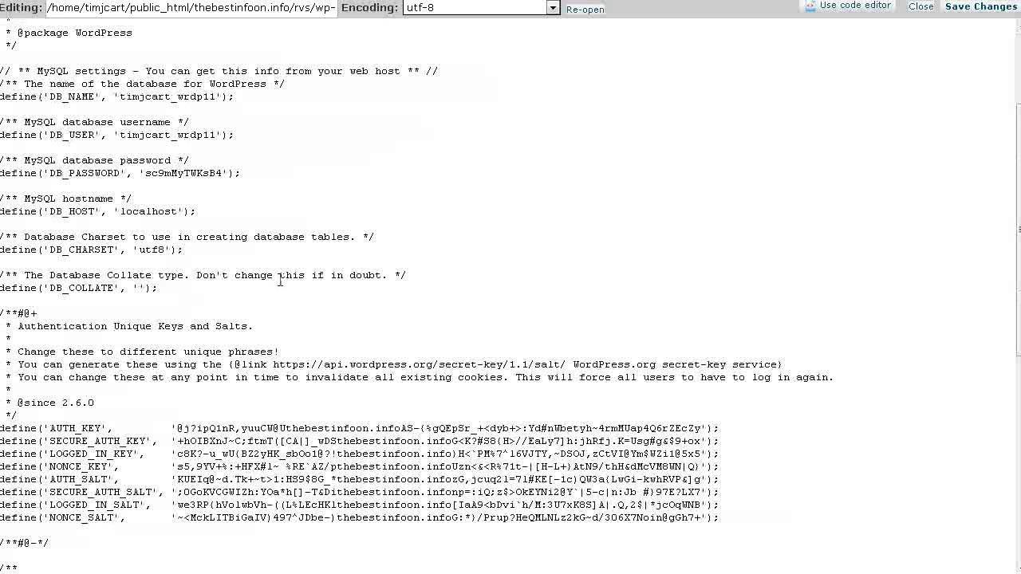
{"action": "scroll", "coordinate": [279, 281], "scroll_direction": "down", "scroll_amount": 12}
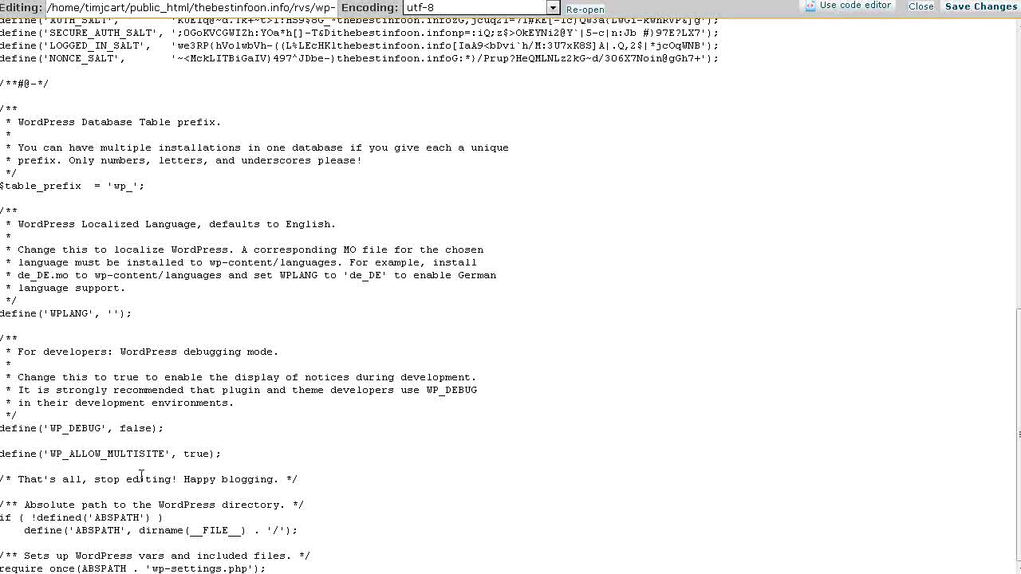
{"action": "key", "text": "Return"}
{"action": "key", "text": "Return"}
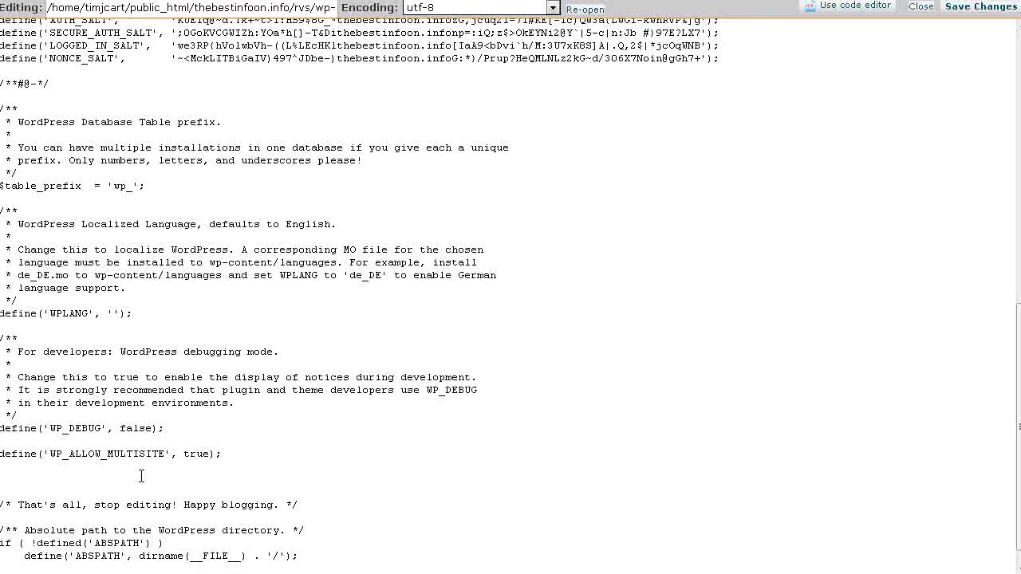
{"action": "key", "text": "ctrl+v"}
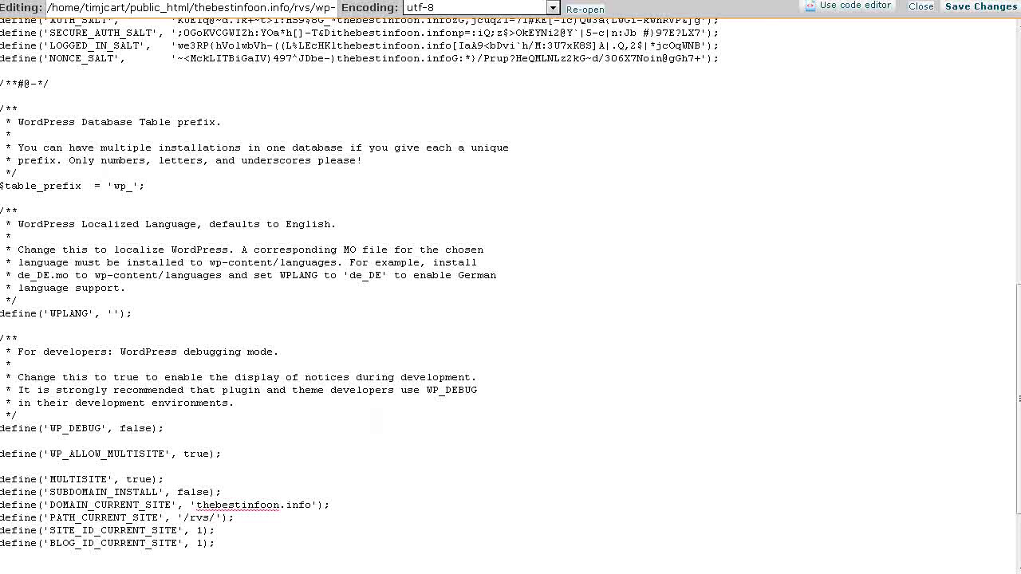
{"action": "left_click", "coordinate": [961, 8]}
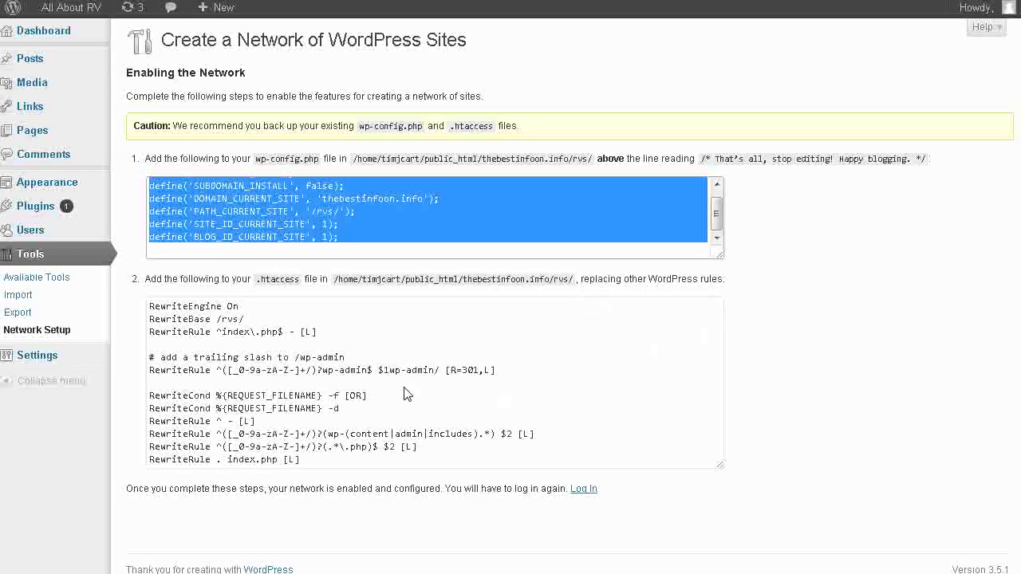
Step: Copy all the suggested .htaccess rewrite rules from the network setup page
{"action": "left_click_drag", "start_coordinate": [150, 311], "coordinate": [346, 561]}
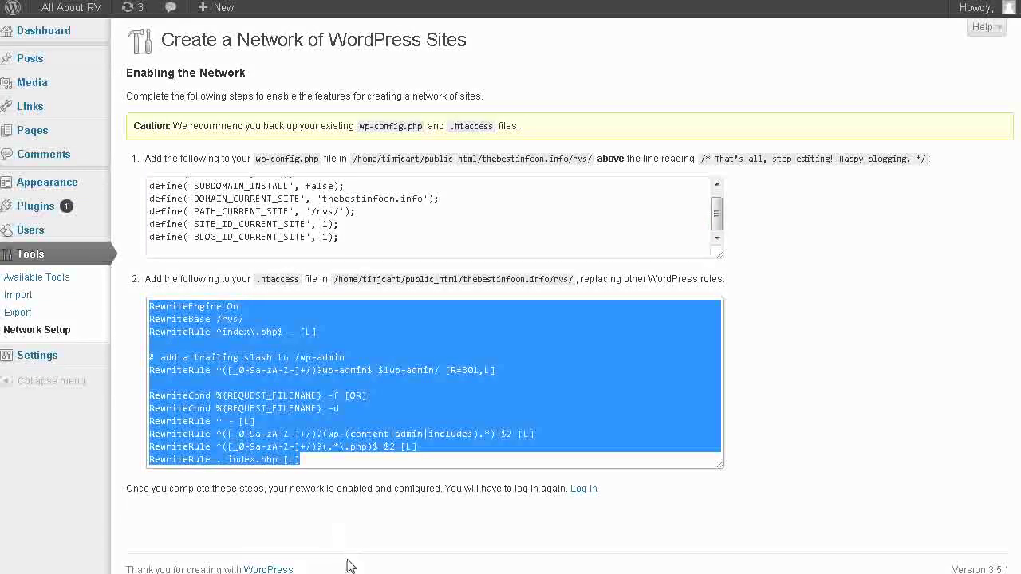
{"action": "right_click", "coordinate": [381, 385]}
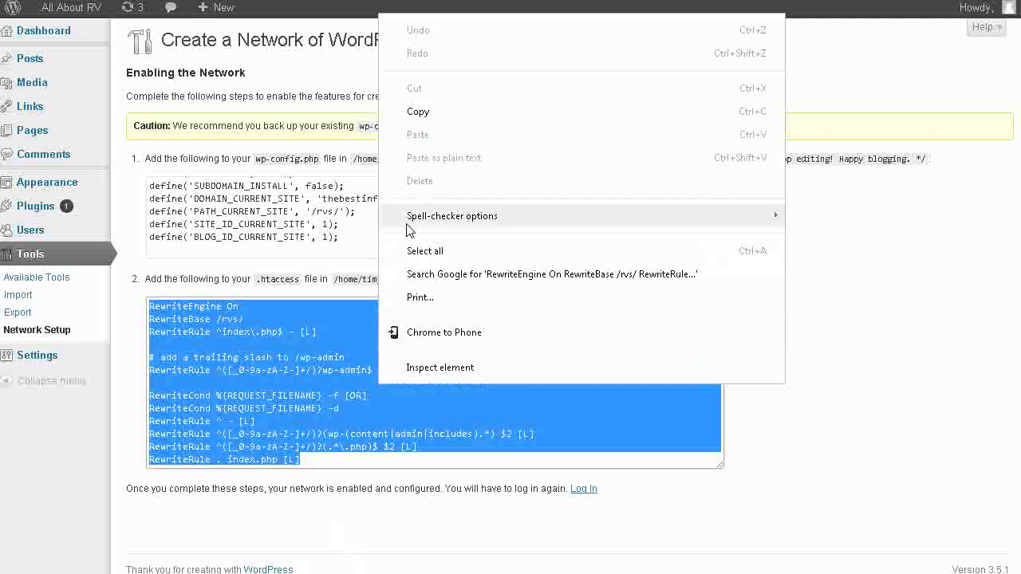
{"action": "left_click", "coordinate": [418, 112]}
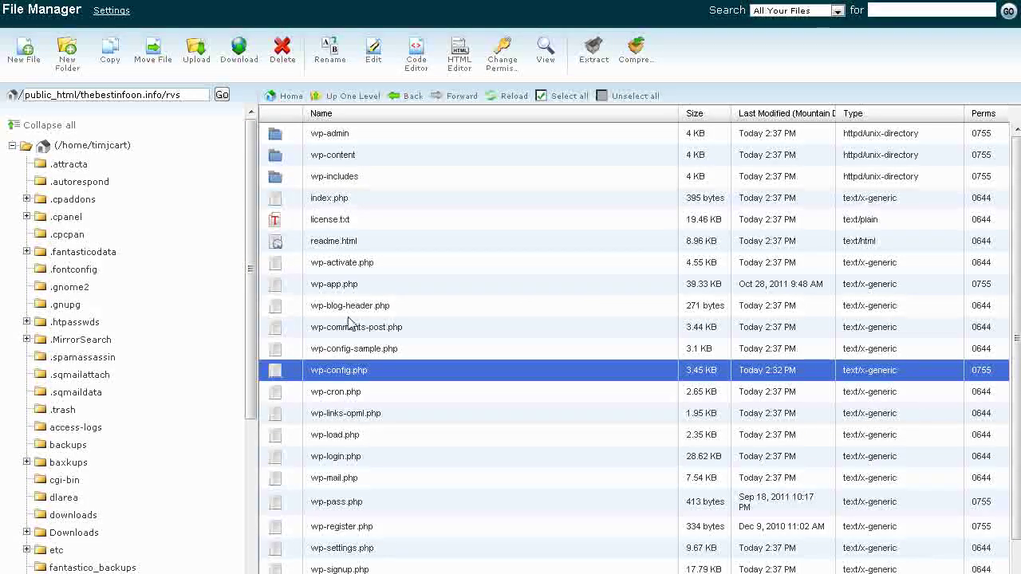
Step: Go up to thebestinfoon.info and back into rvs, then edit the now-listed .htaccess
{"action": "left_click", "coordinate": [436, 224]}
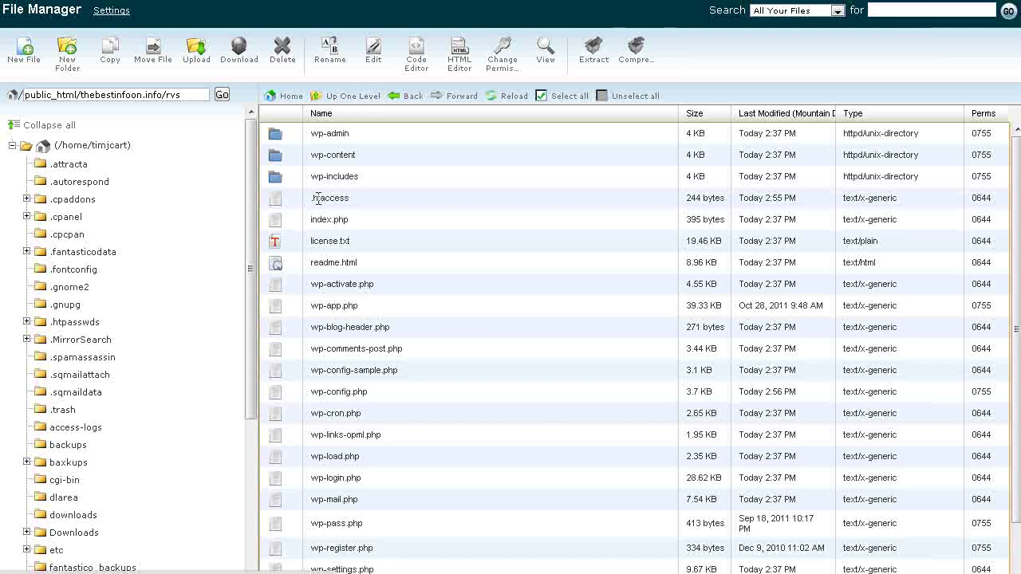
{"action": "left_click", "coordinate": [349, 98]}
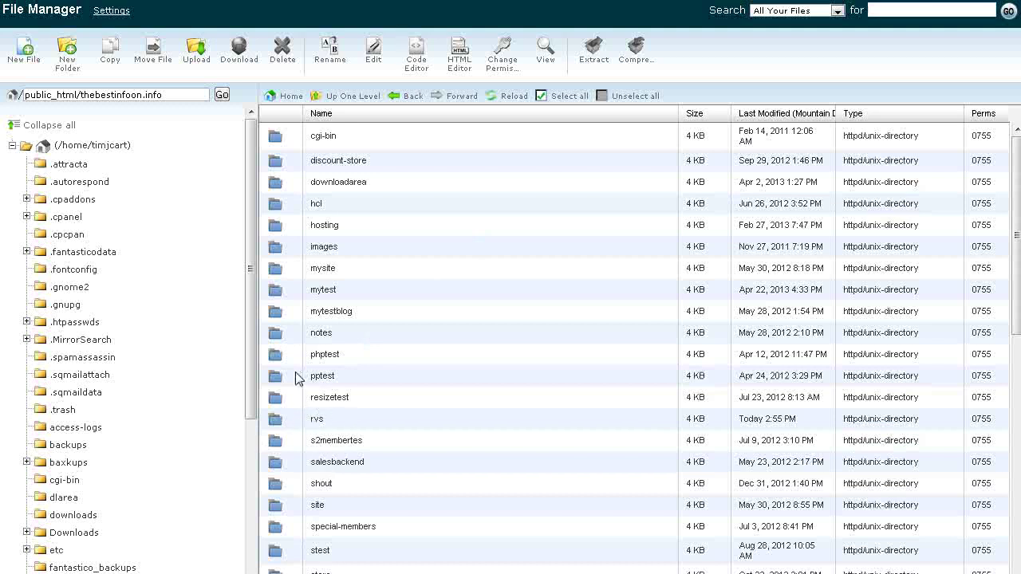
{"action": "double_click", "coordinate": [287, 420]}
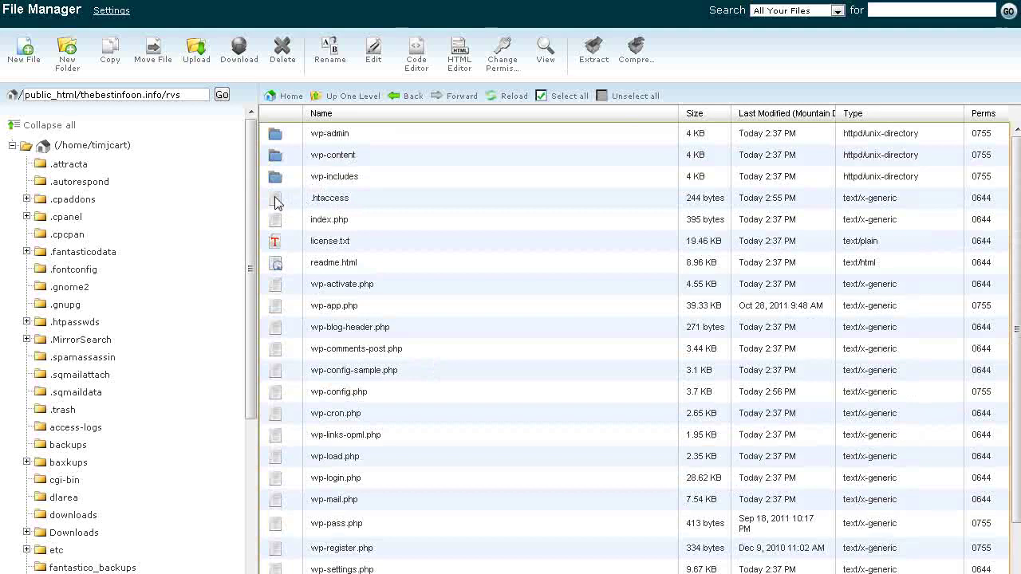
{"action": "left_click", "coordinate": [276, 201]}
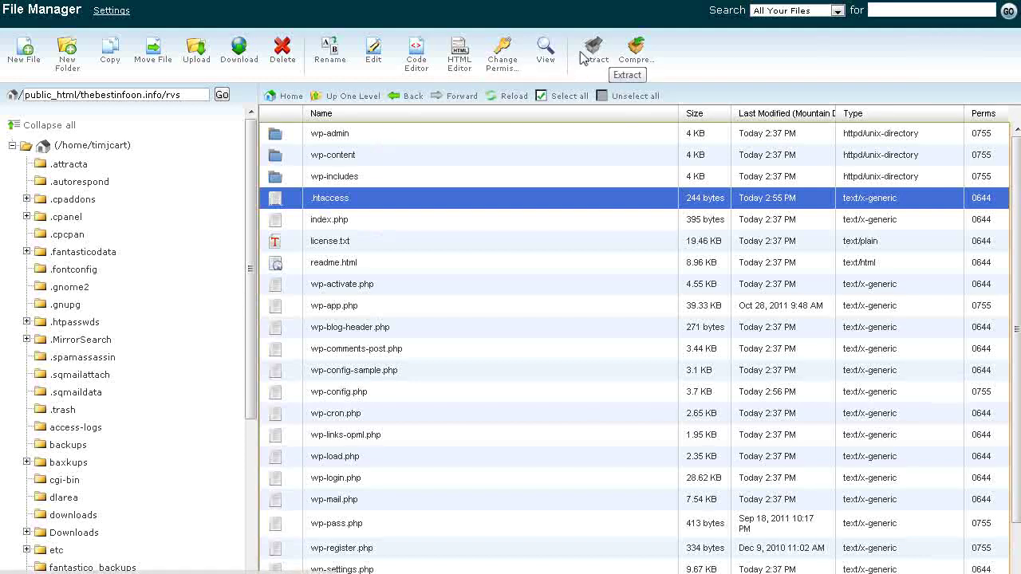
{"action": "left_click", "coordinate": [375, 54]}
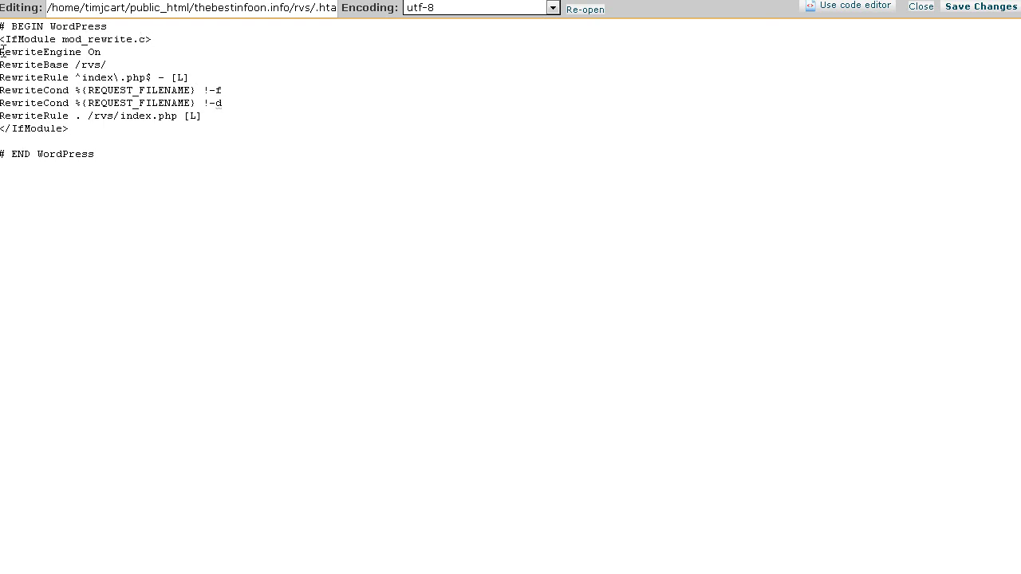
Step: Replace the old RewriteEngine–RewriteRule lines in .htaccess with the copied network rules and save
{"action": "left_click_drag", "start_coordinate": [1, 51], "coordinate": [209, 115]}
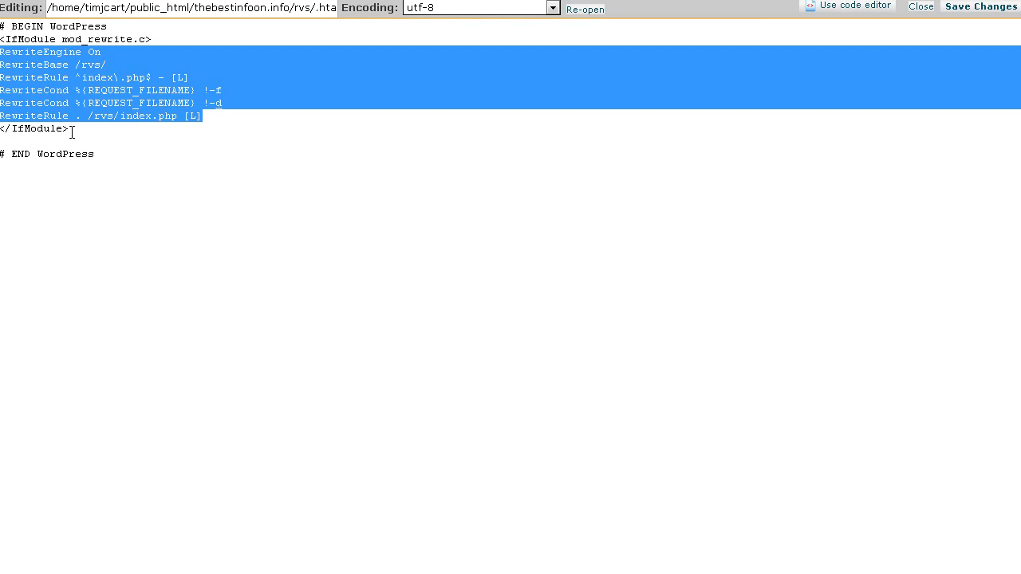
{"action": "key", "text": "Delete"}
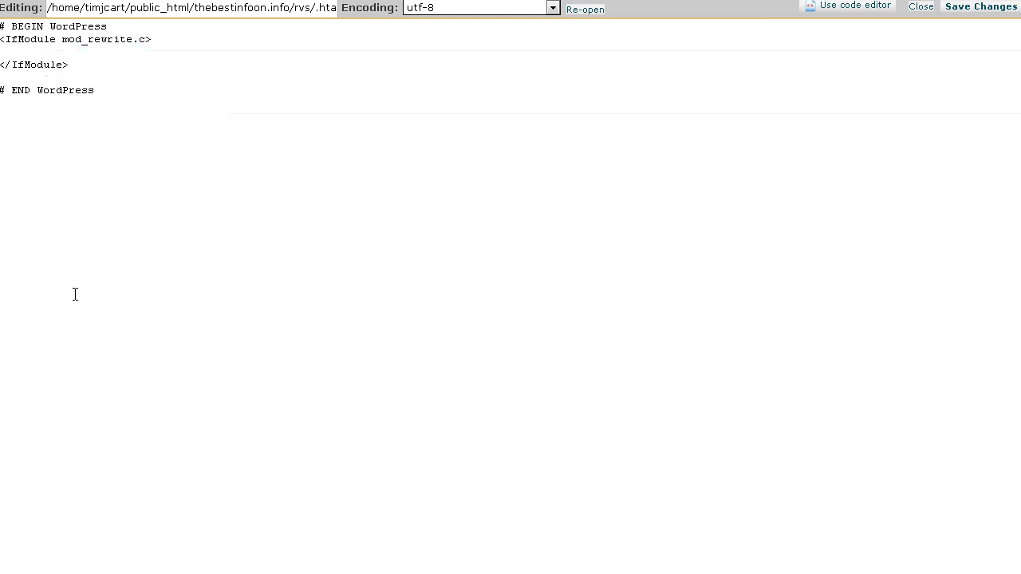
{"action": "right_click", "coordinate": [27, 53]}
{"action": "left_click", "coordinate": [71, 172]}
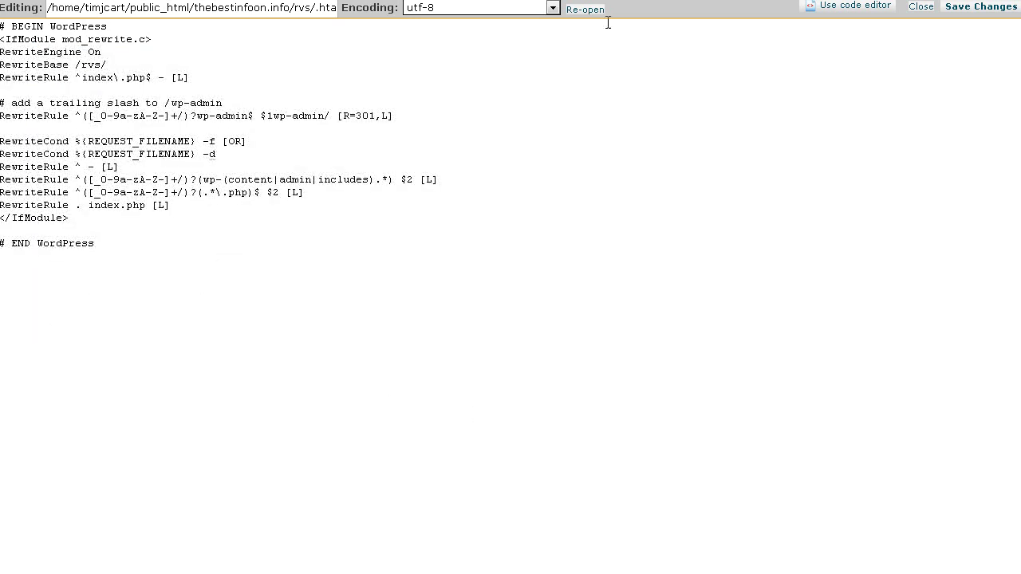
{"action": "left_click", "coordinate": [970, 8]}
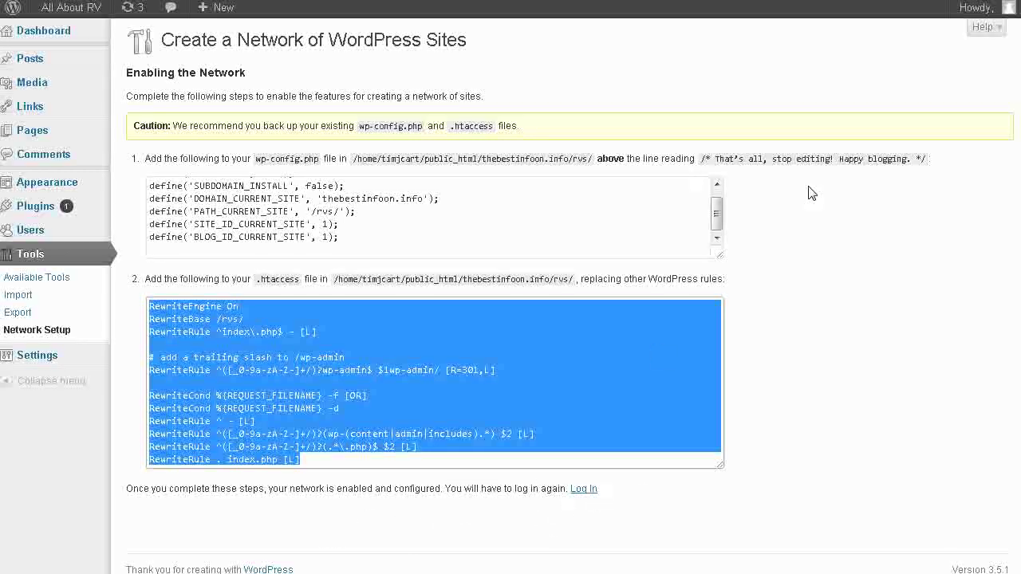
Step: Log out of All About RV, log back in, and view My Sites with All About RV as primary site
{"action": "mouse_move", "coordinate": [977, 8]}
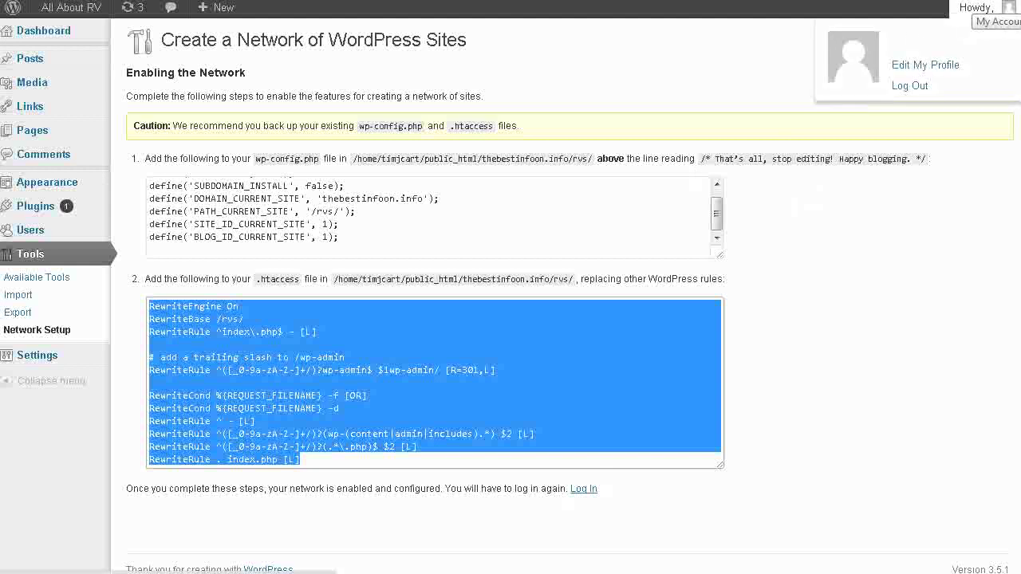
{"action": "left_click", "coordinate": [909, 86]}
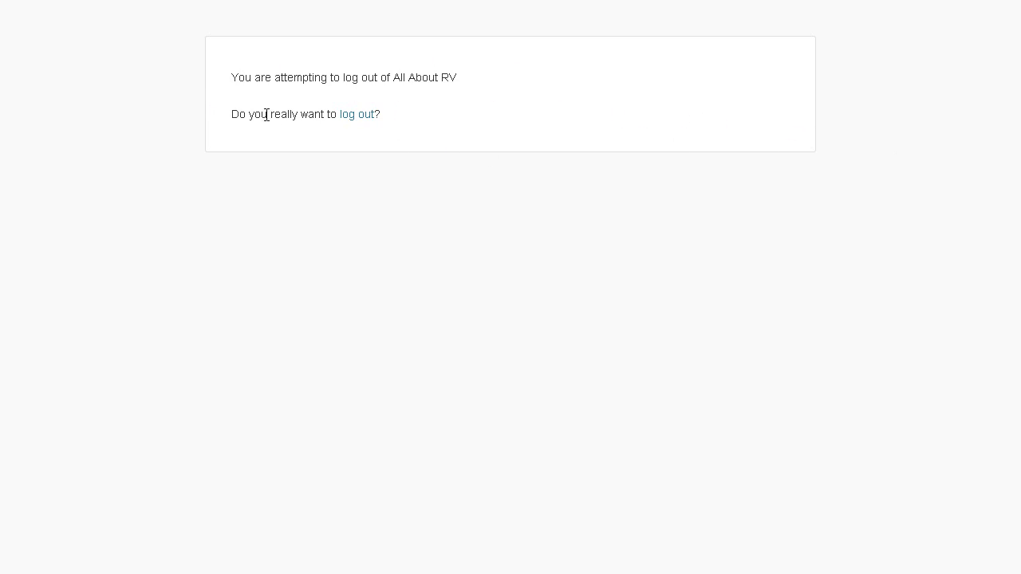
{"action": "left_click", "coordinate": [355, 117]}
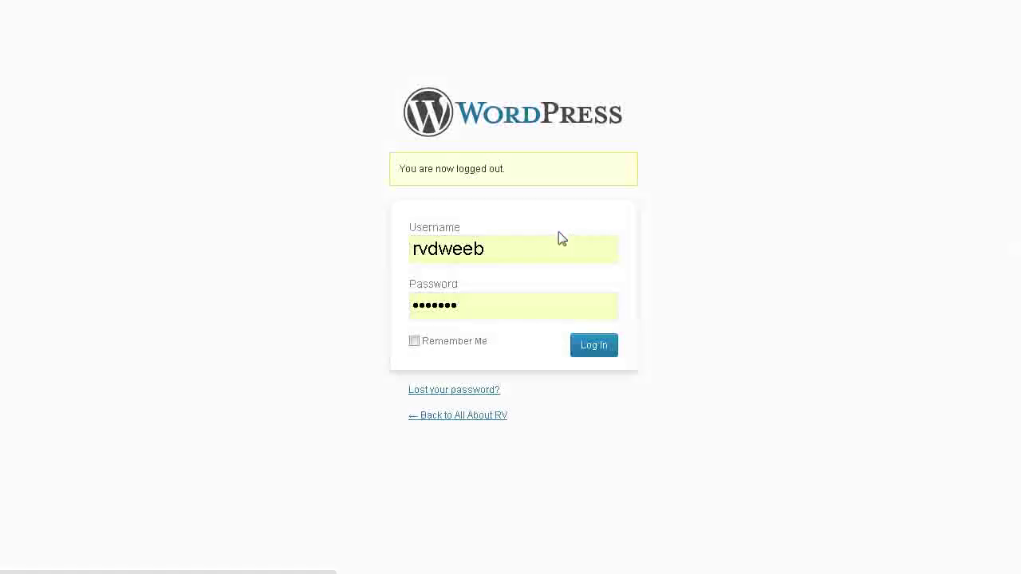
{"action": "left_click", "coordinate": [591, 349]}
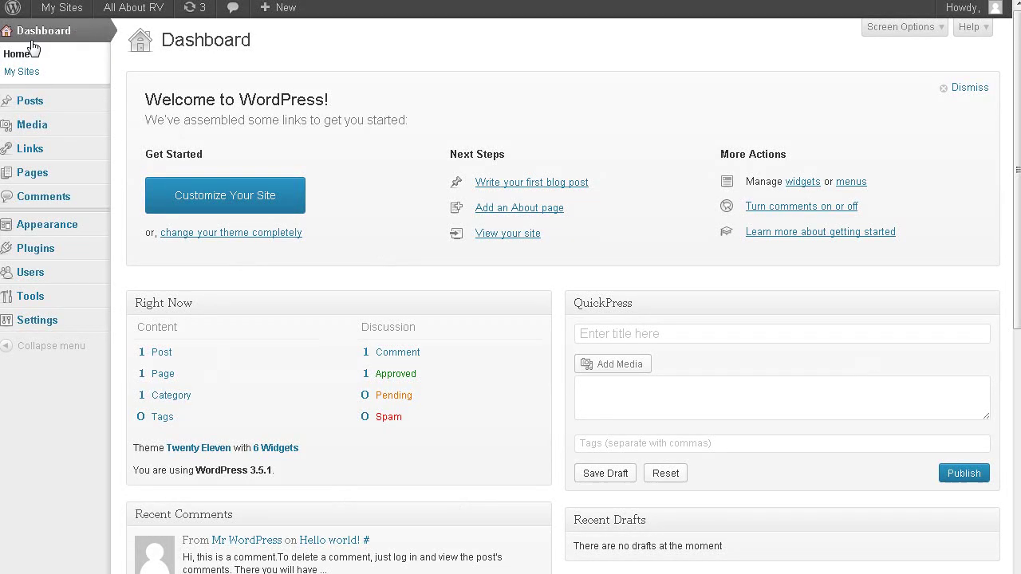
{"action": "left_click", "coordinate": [24, 73]}
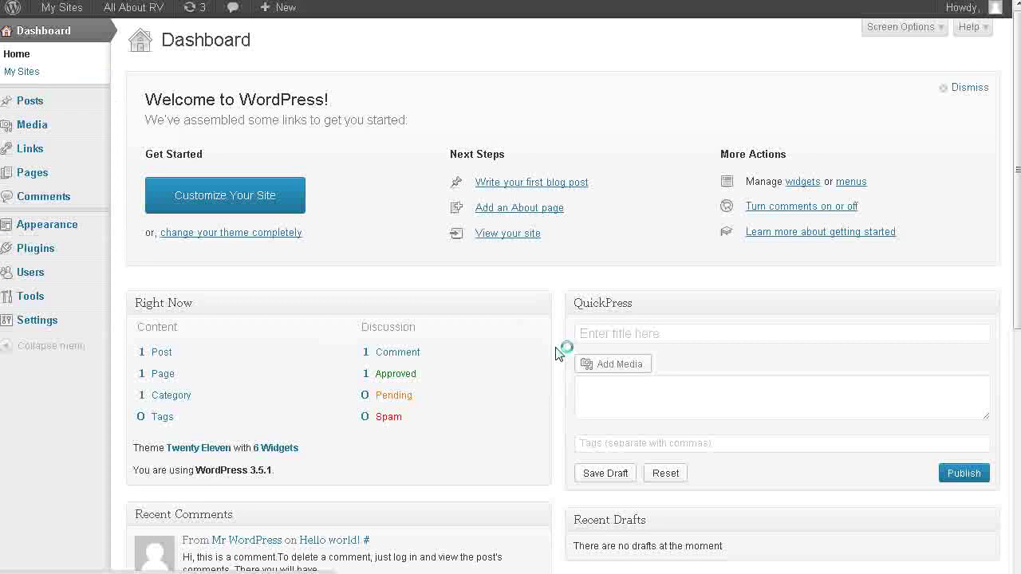